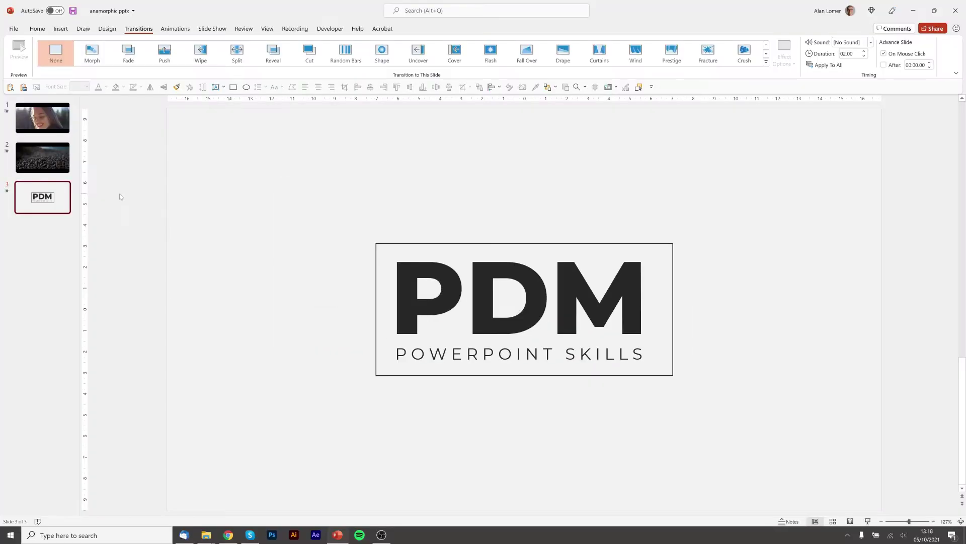
- Add a fourth slide after the PDM slide and switch it to the Blank layout
right_click(56, 238)
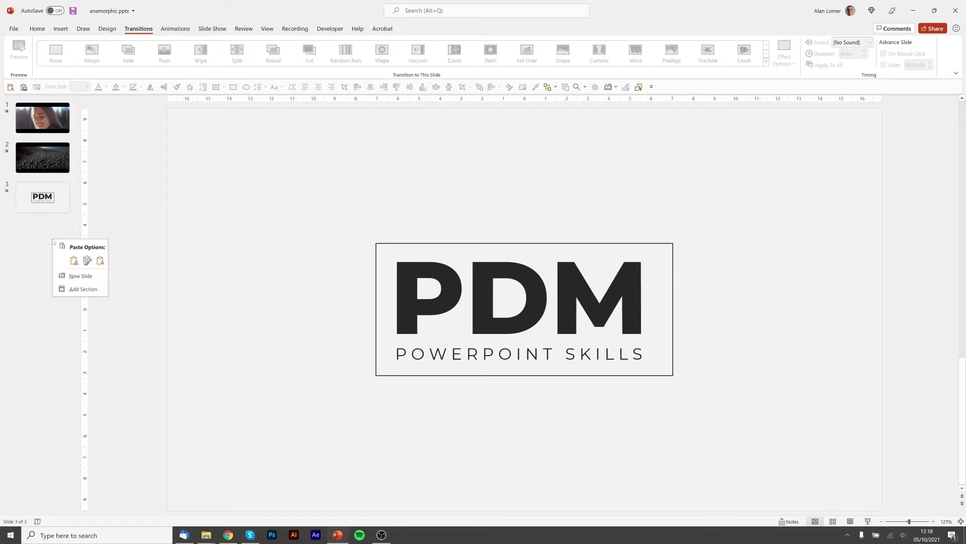
left_click(74, 277)
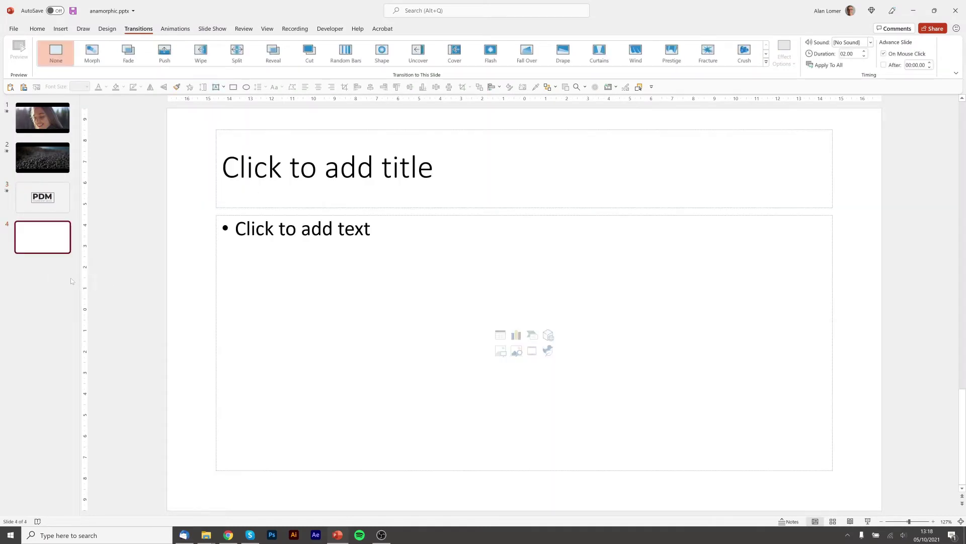
right_click(136, 243)
mouse_move(167, 276)
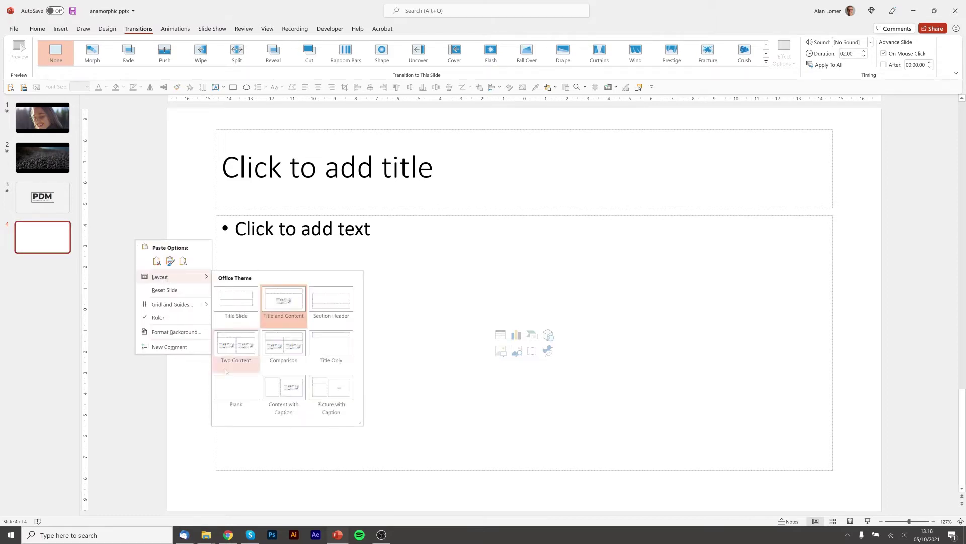
left_click(235, 390)
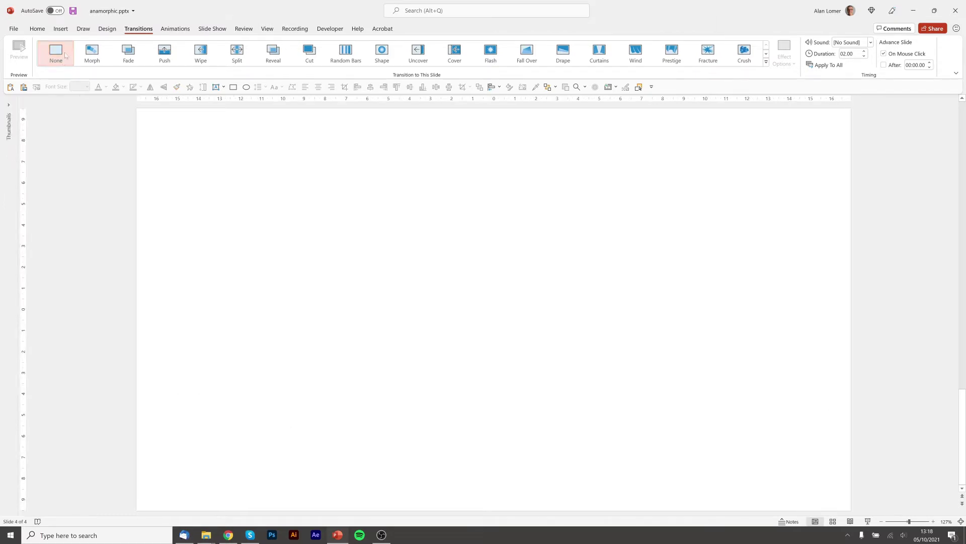
- Insert AdobeStock_195616948.mov from this computer and enlarge it to 19.05 × 33.87 cm
left_click(61, 29)
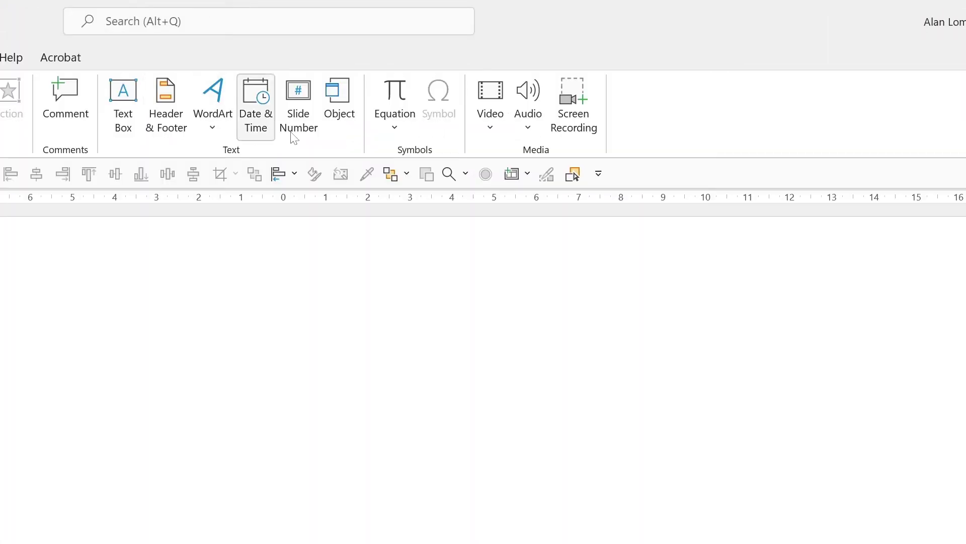
left_click(490, 124)
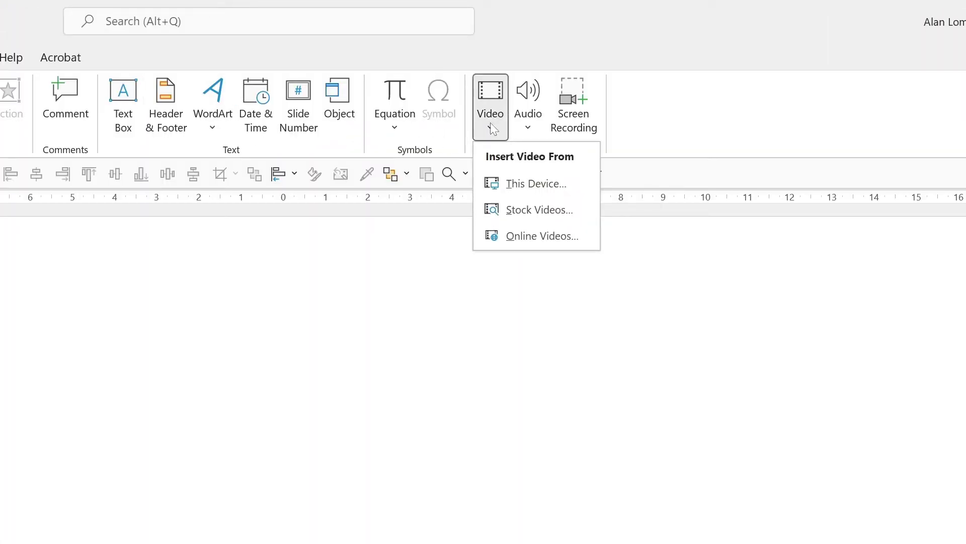
left_click(528, 184)
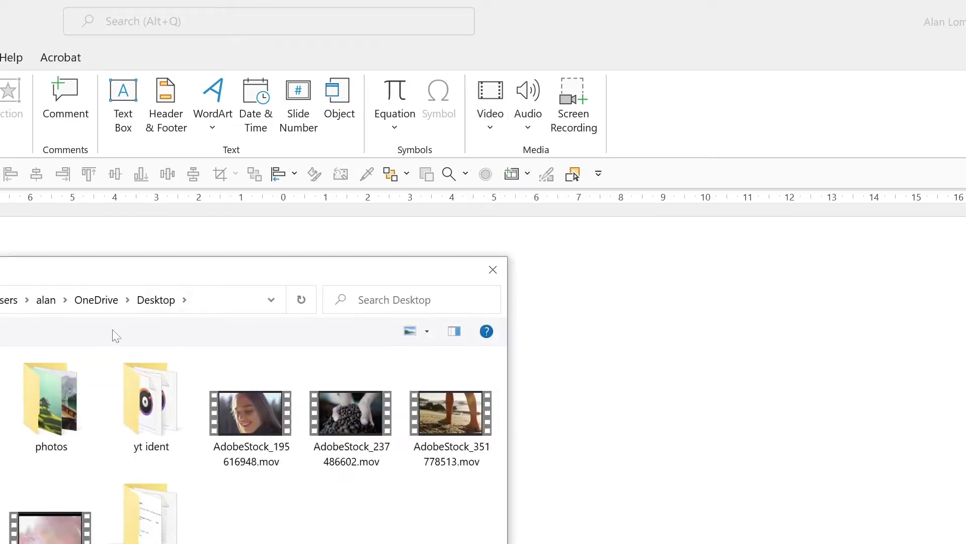
double_click(250, 412)
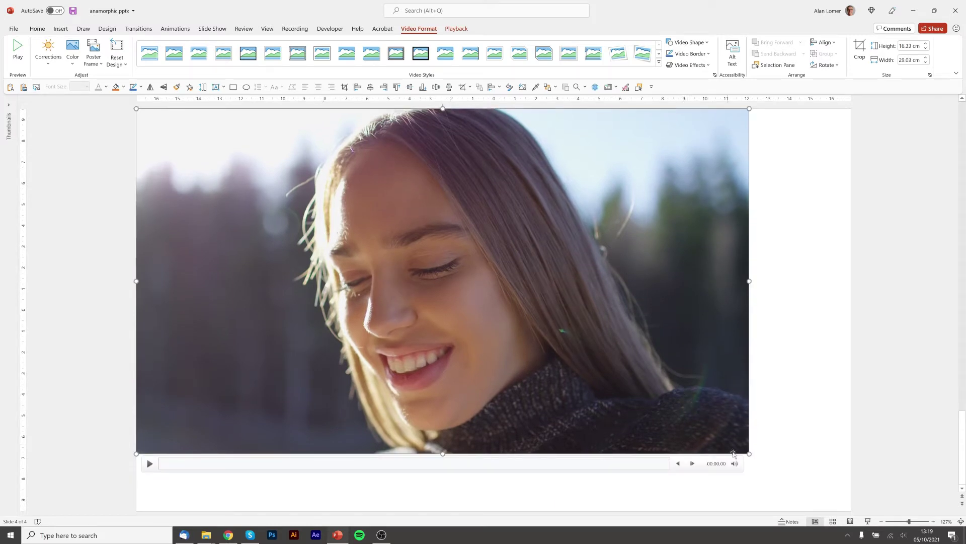
left_click_drag(750, 454, 829, 511)
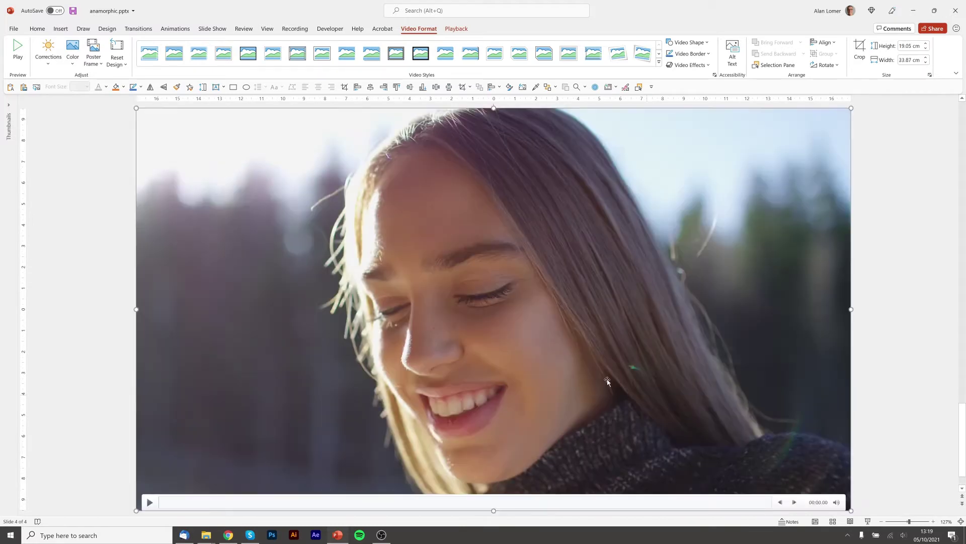
- Set the video's Start to With Previous and preview it as a slide show
left_click(170, 29)
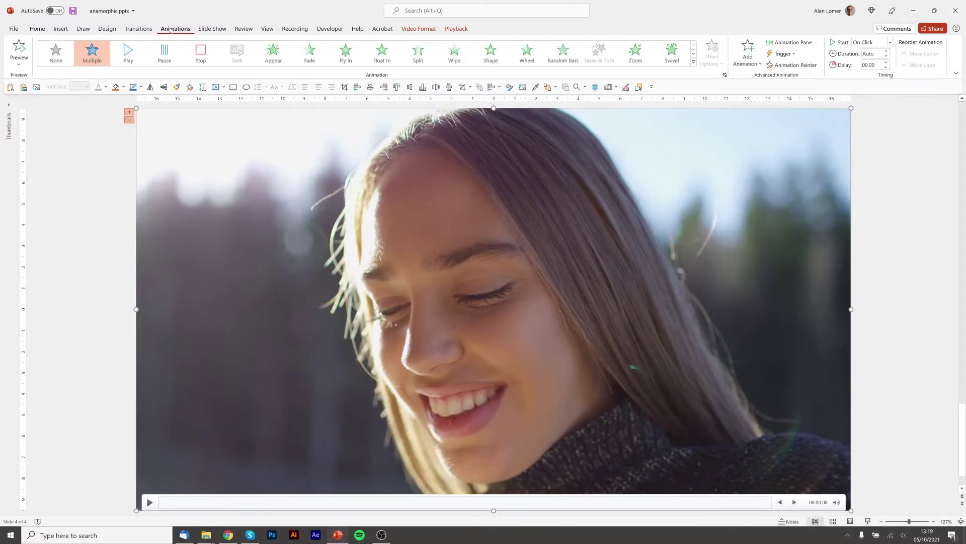
left_click(867, 42)
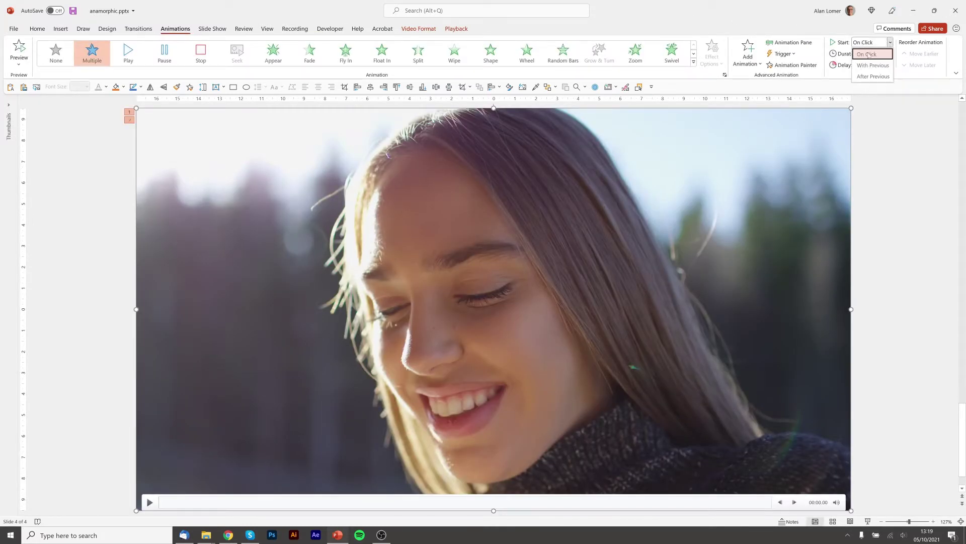
left_click(871, 66)
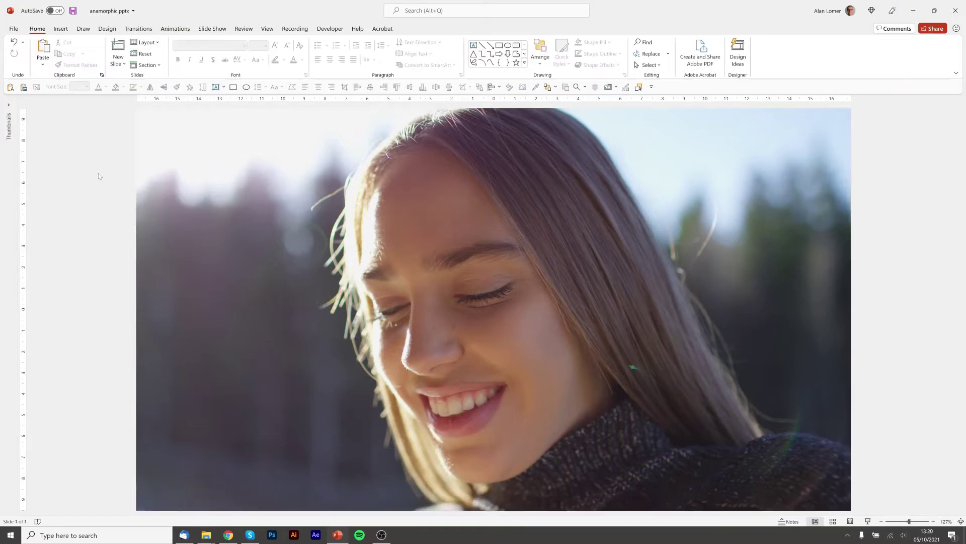
key("F5")
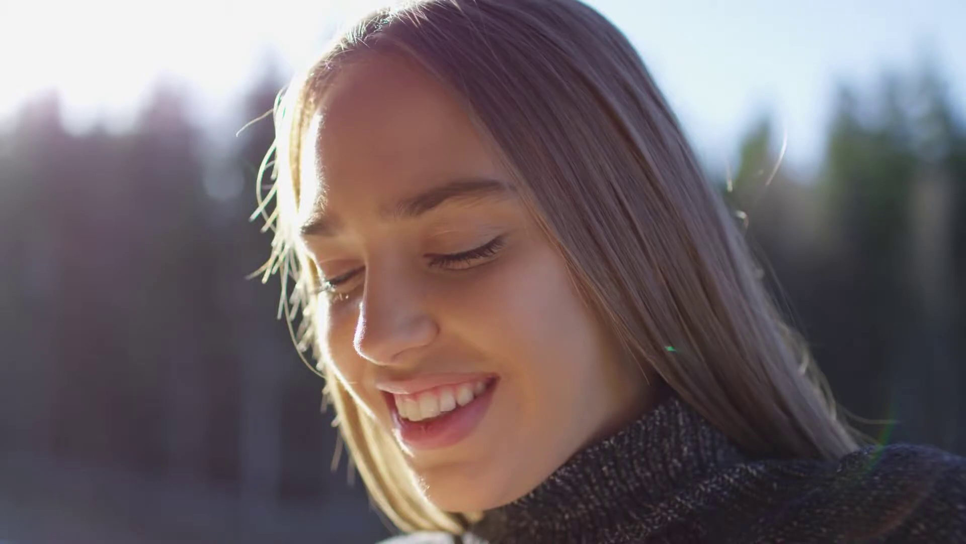
key("Escape")
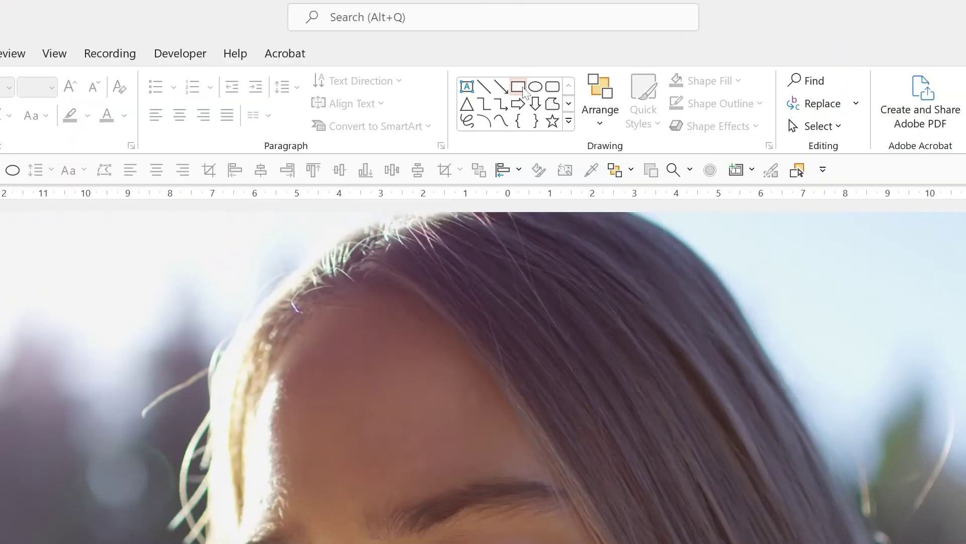
left_click(518, 87)
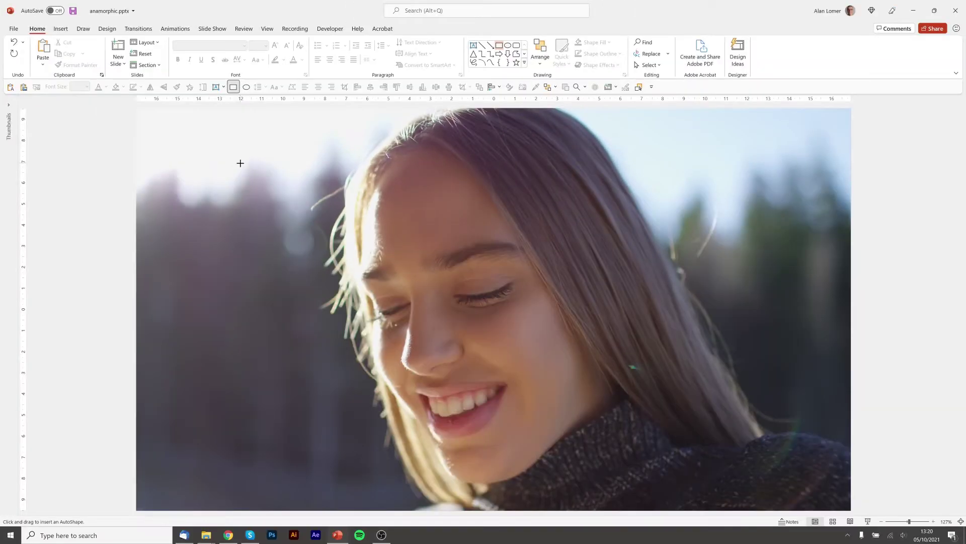
- Draw a rectangle with black fill and no outline, and stretch it across the slide's top
left_click(3, 322)
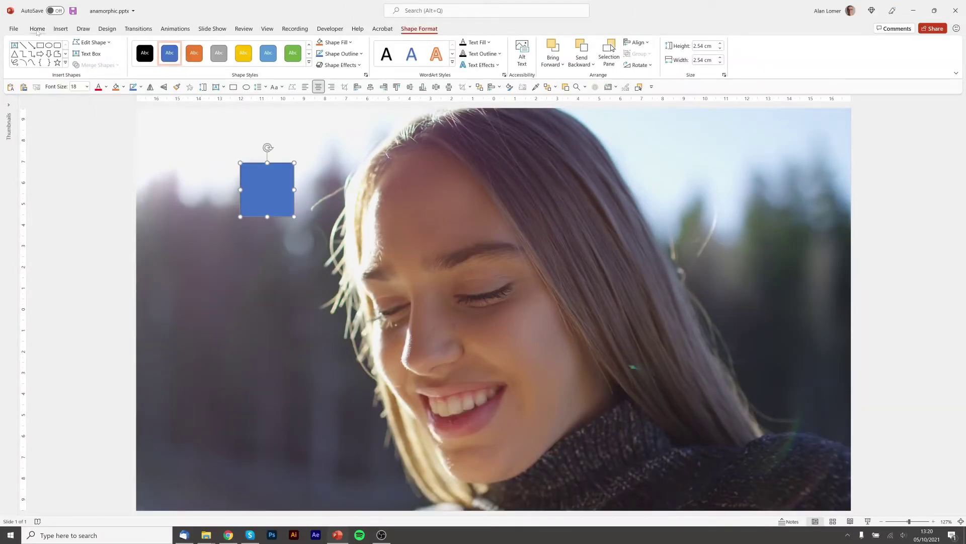
left_click(37, 29)
left_click(597, 43)
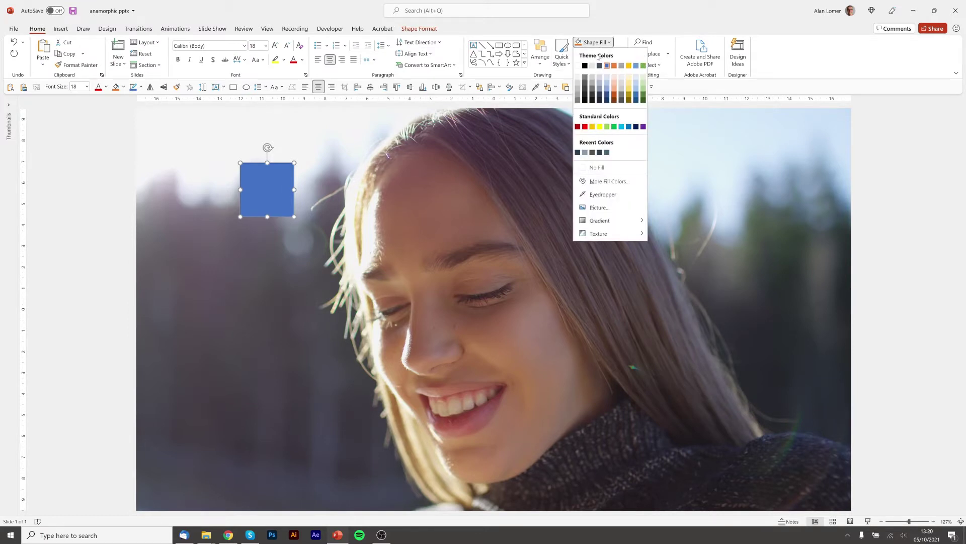
left_click(584, 66)
left_click(598, 54)
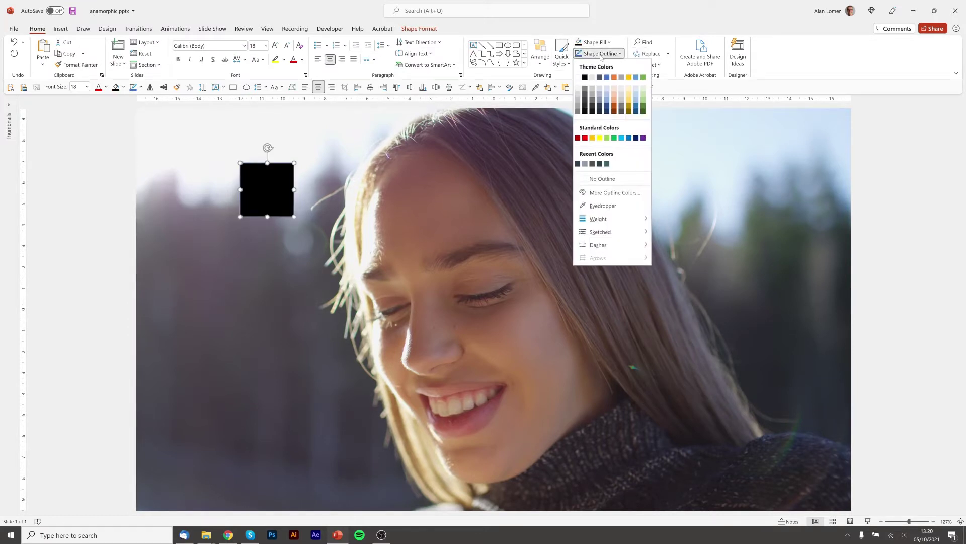
left_click(603, 179)
left_click_drag(277, 190, 852, 158)
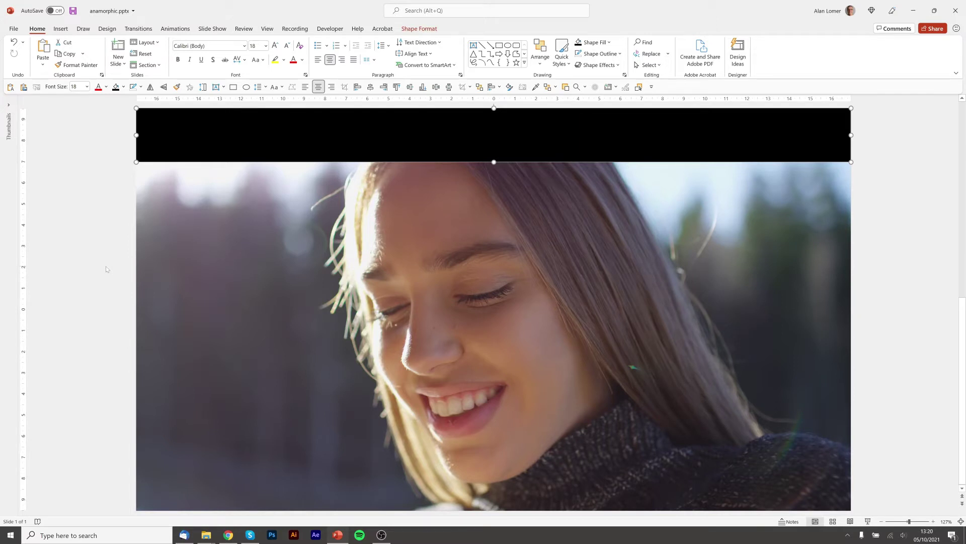
- Duplicate the black bar with Ctrl+D, move the copy to the slide's bottom, and preview
key("ctrl+d")
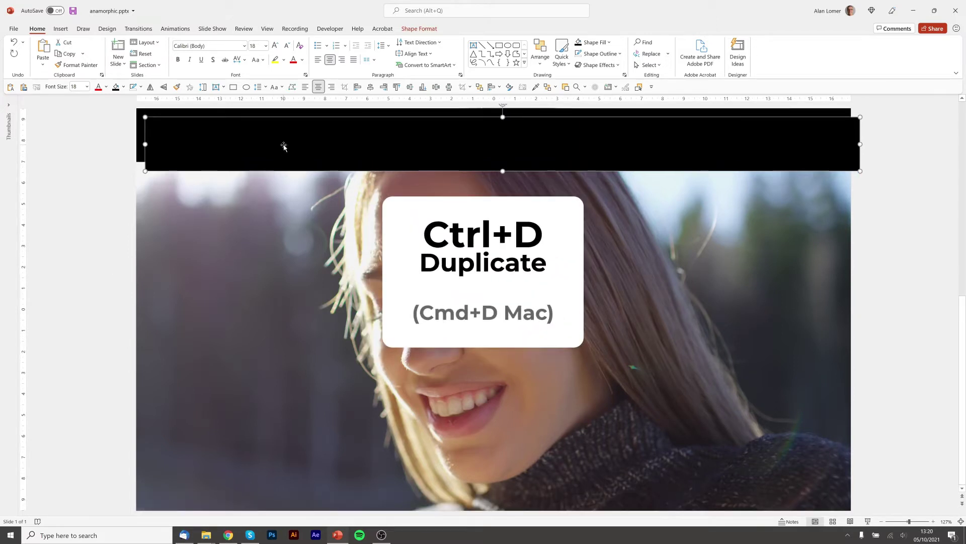
left_click_drag(284, 146, 276, 485)
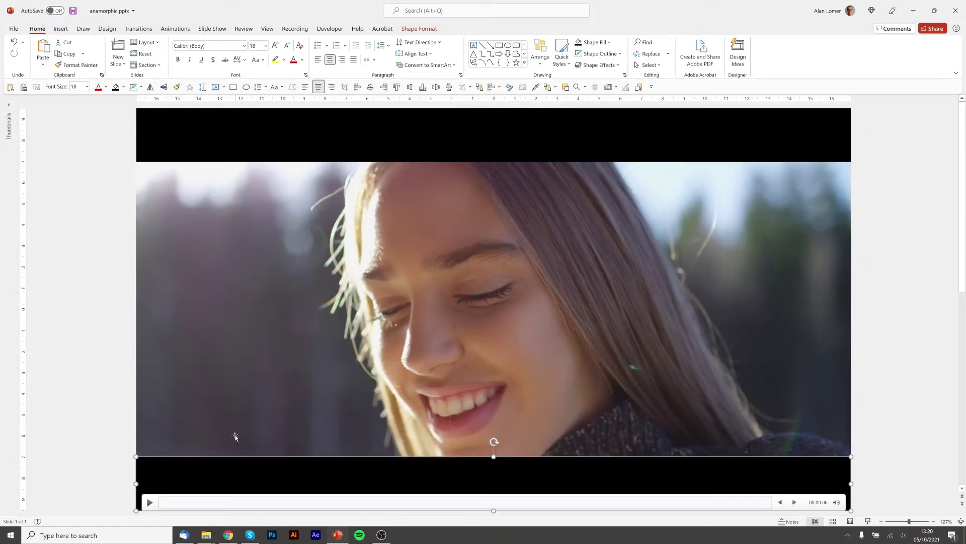
left_click(100, 422)
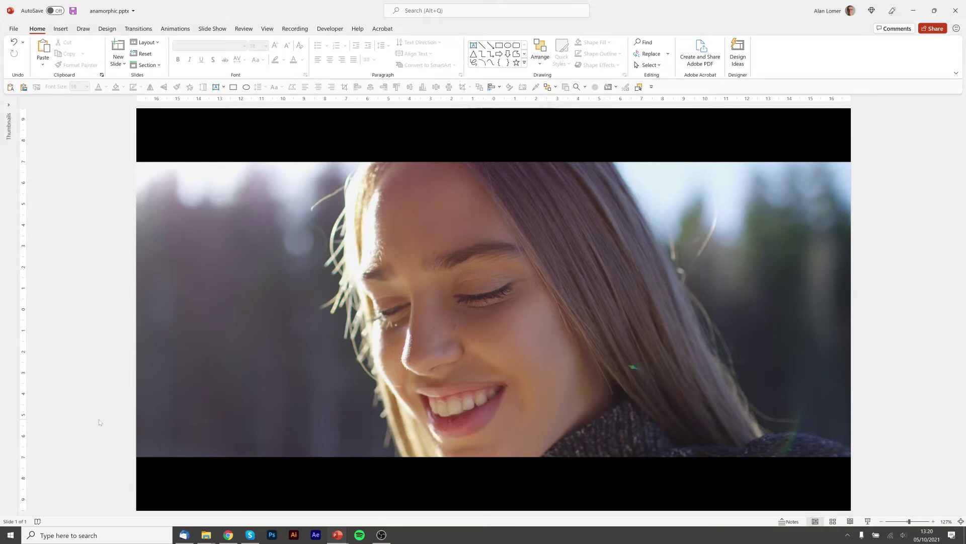
key("F5")
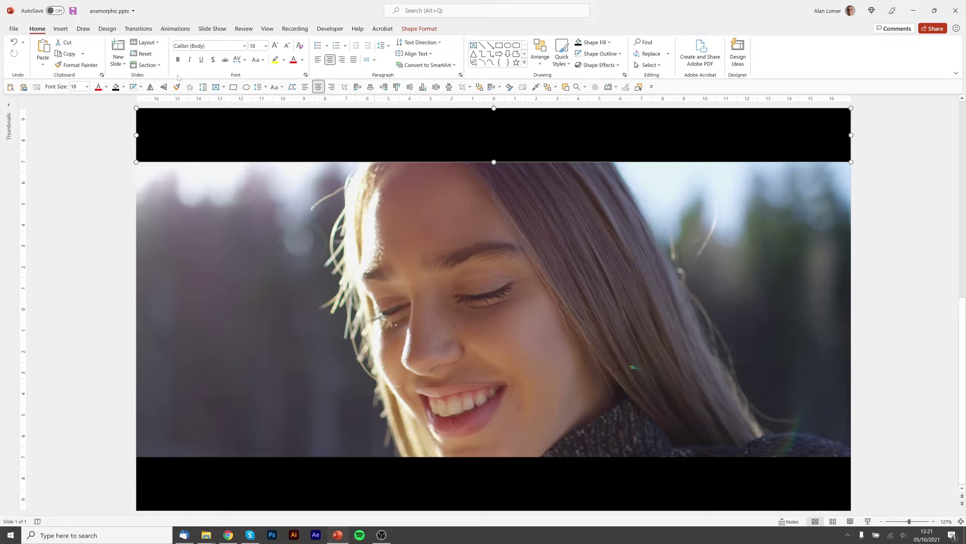
- Give the top bar a Lines motion path set to Up, then reverse its path direction
left_click(173, 29)
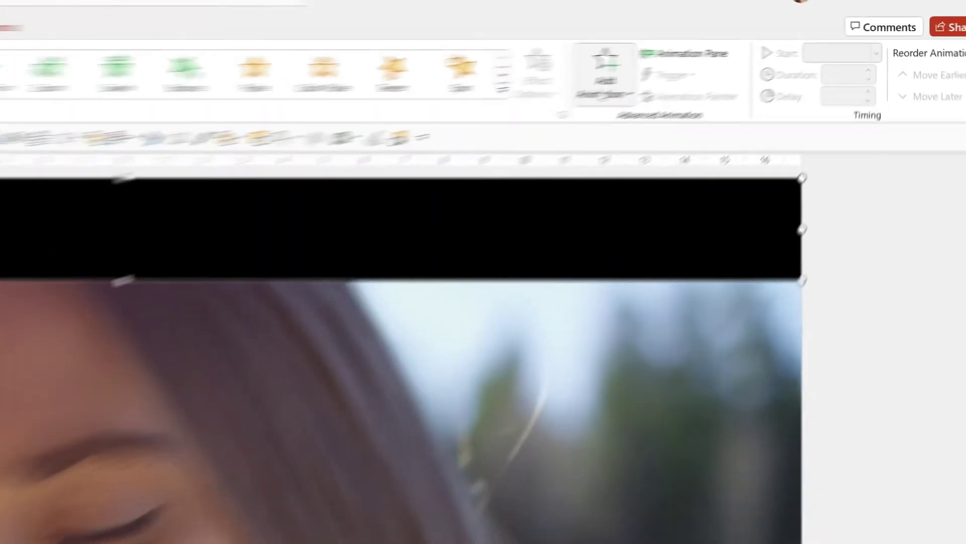
left_click(746, 64)
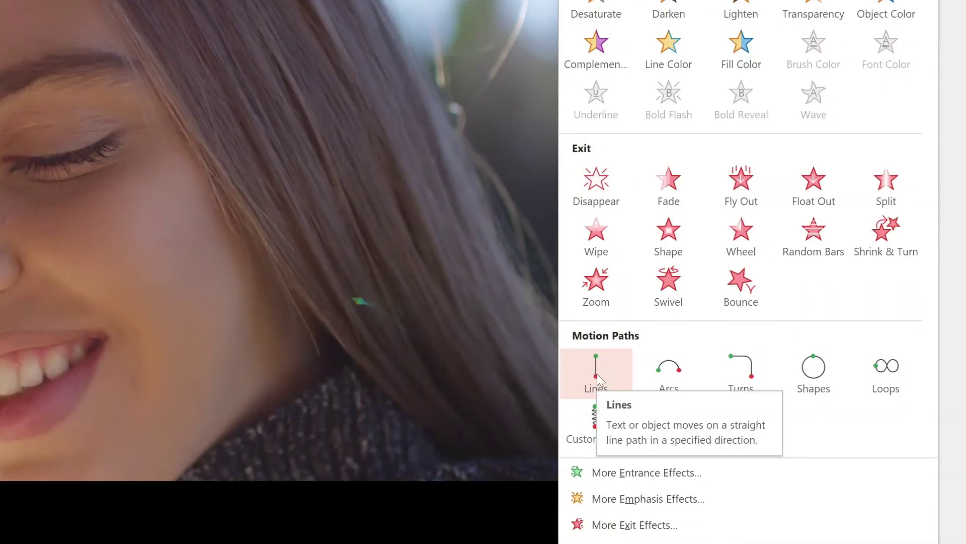
left_click(597, 373)
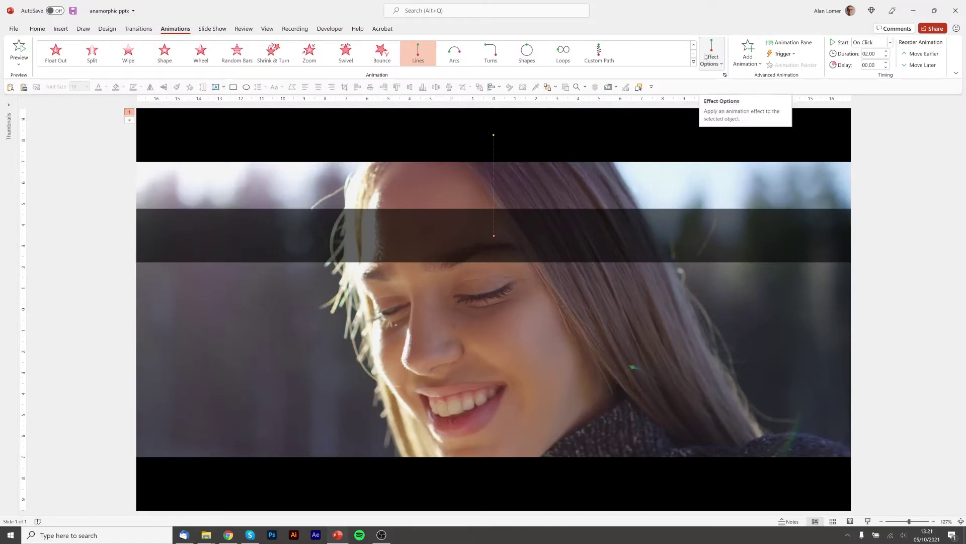
left_click(710, 55)
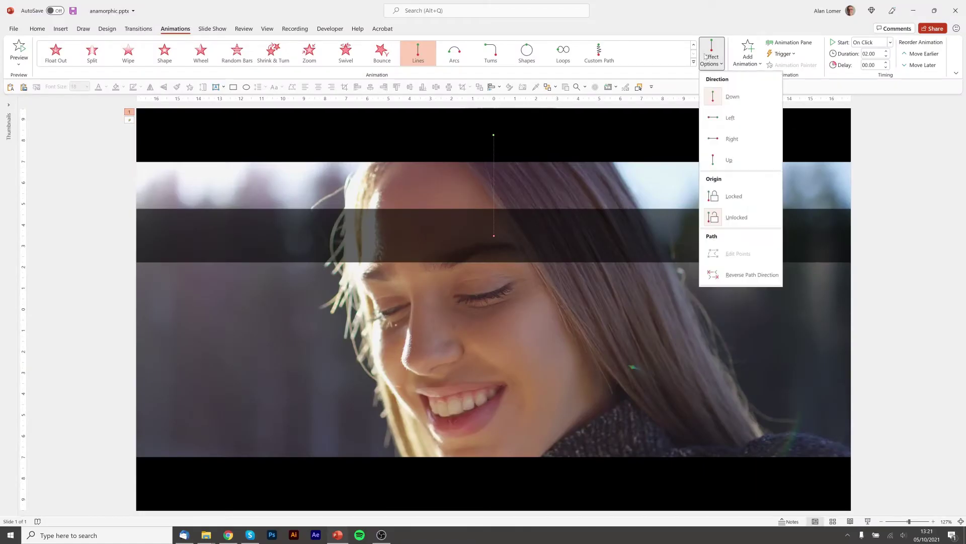
left_click(728, 160)
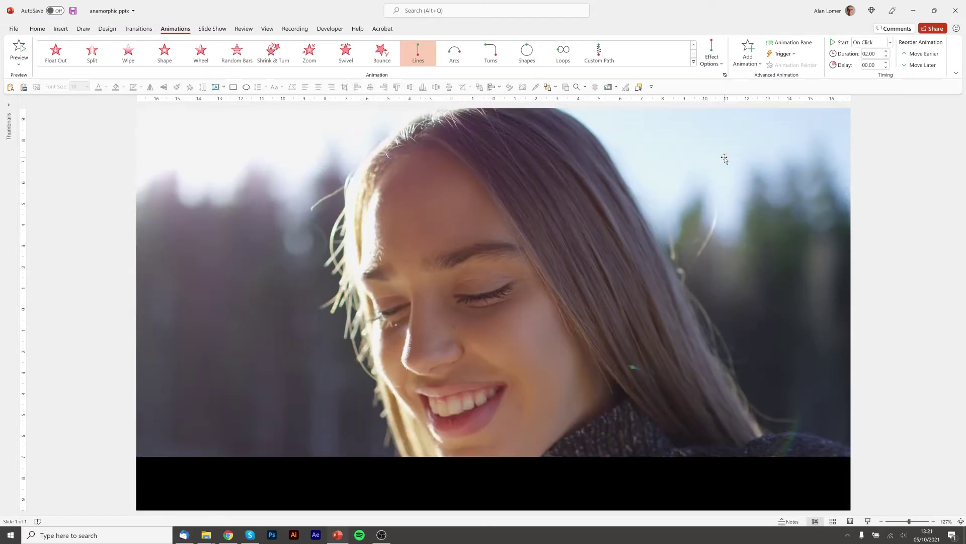
left_click(711, 60)
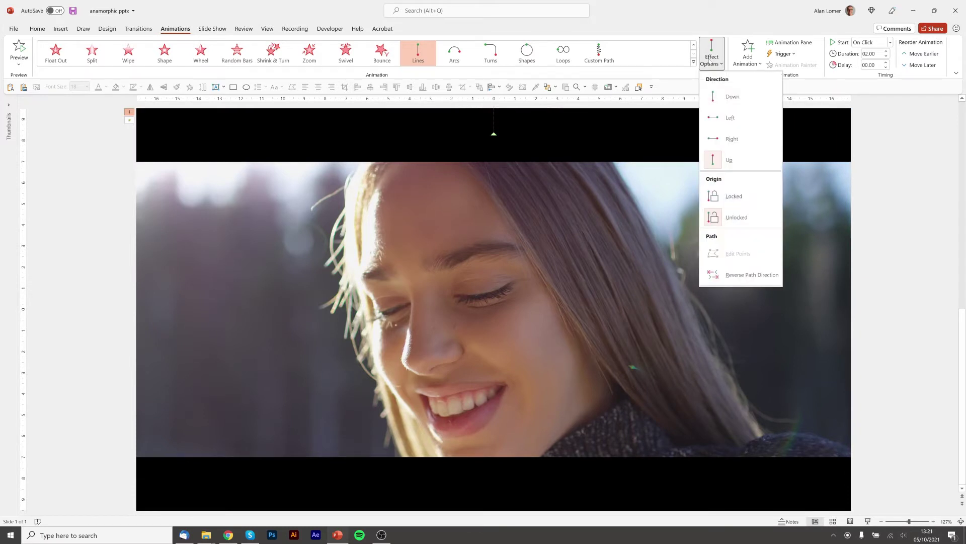
left_click(726, 276)
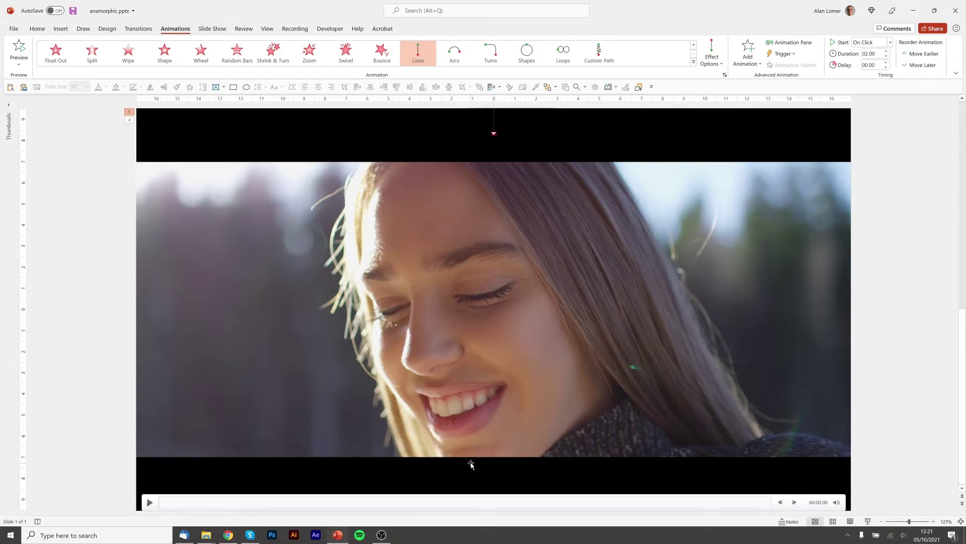
- Add a reversed Lines motion path to the bottom black bar and show the Animation Pane
left_click(471, 464)
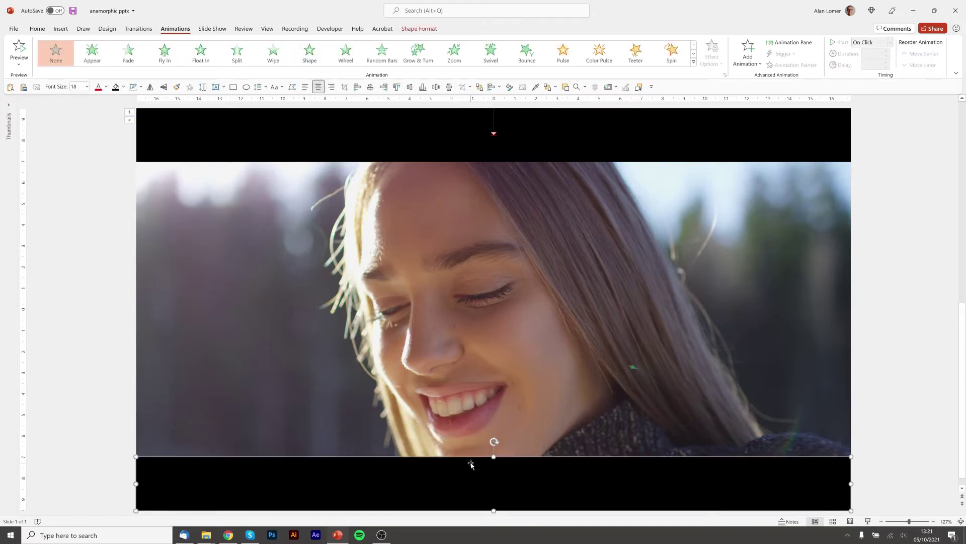
left_click(743, 60)
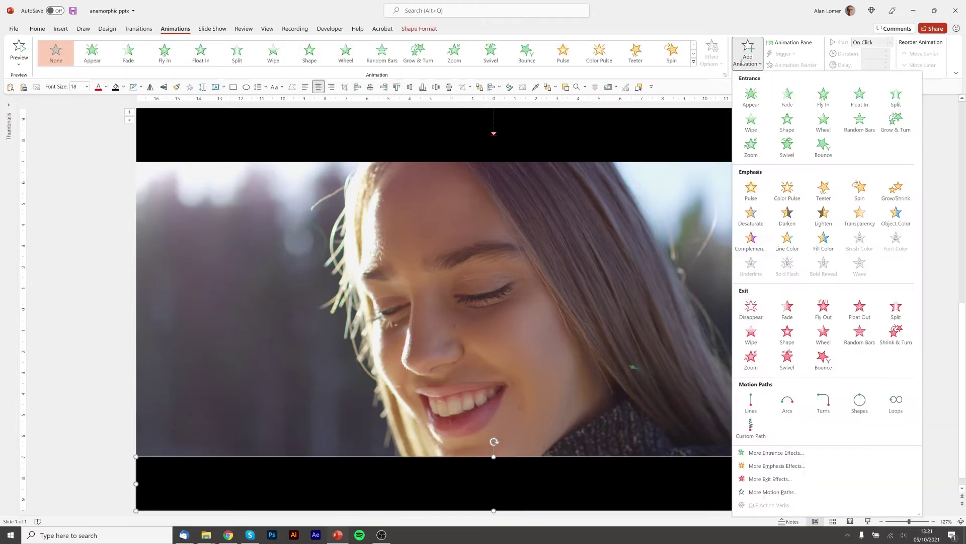
left_click(751, 401)
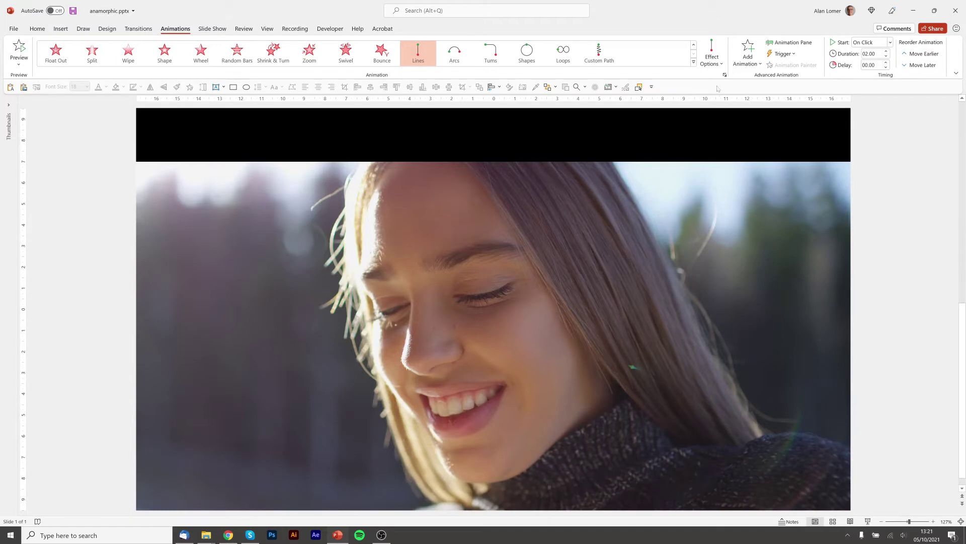
left_click(712, 59)
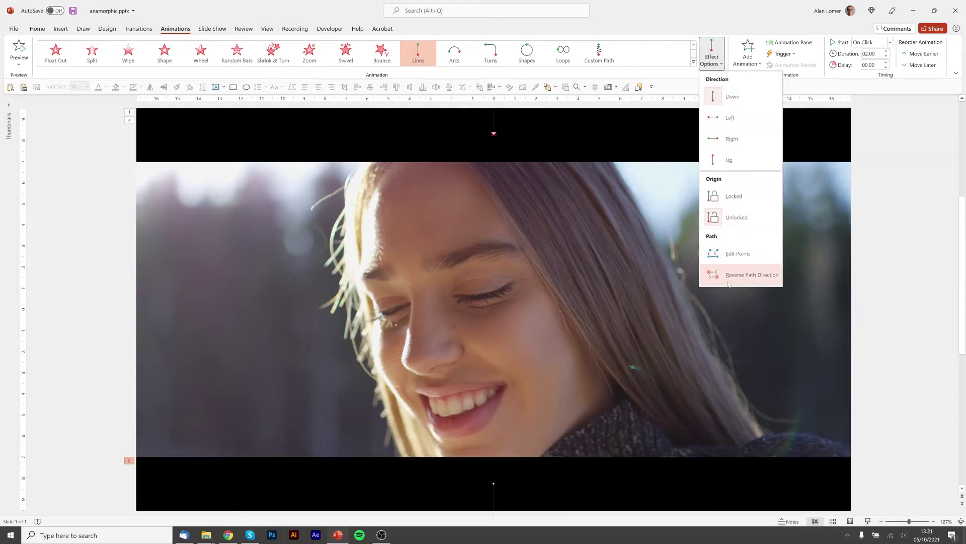
left_click(744, 274)
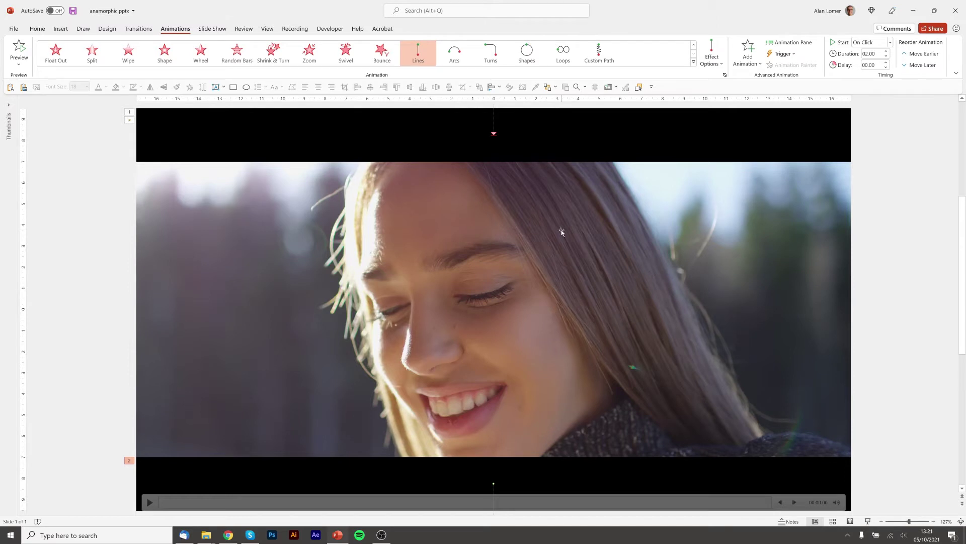
left_click(789, 42)
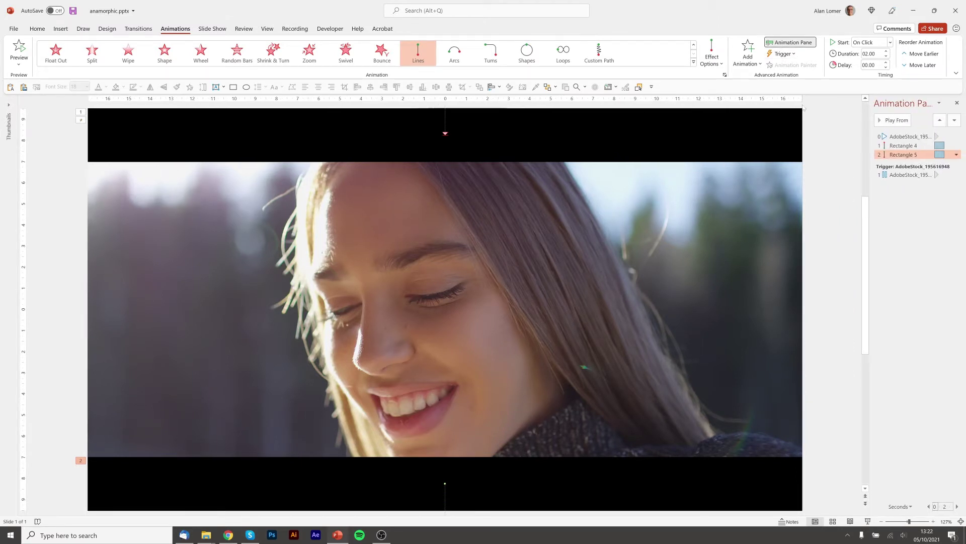
- Change the Rectangle 4 and Rectangle 5 animations from On Click to With Previous
left_click(901, 146)
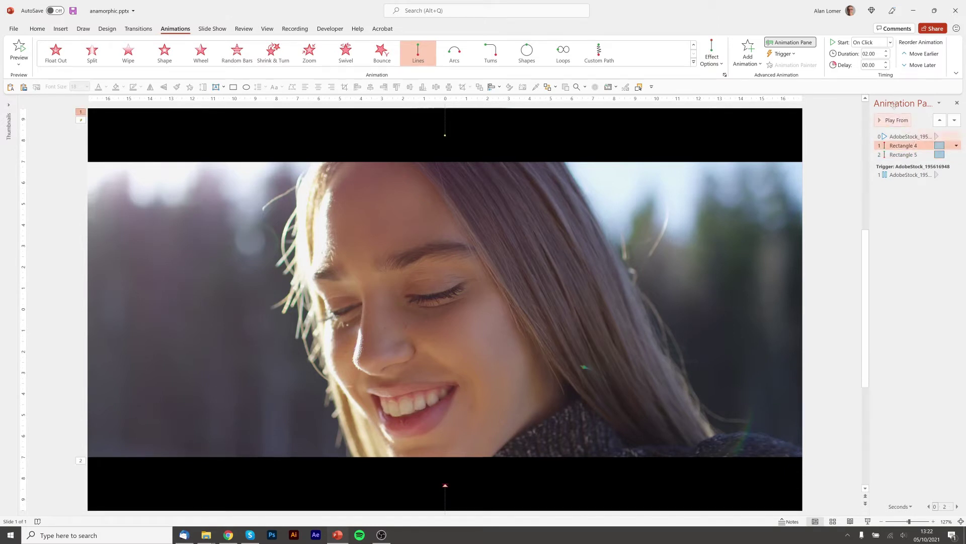
left_click(890, 42)
left_click(873, 65)
left_click(902, 155)
left_click(868, 44)
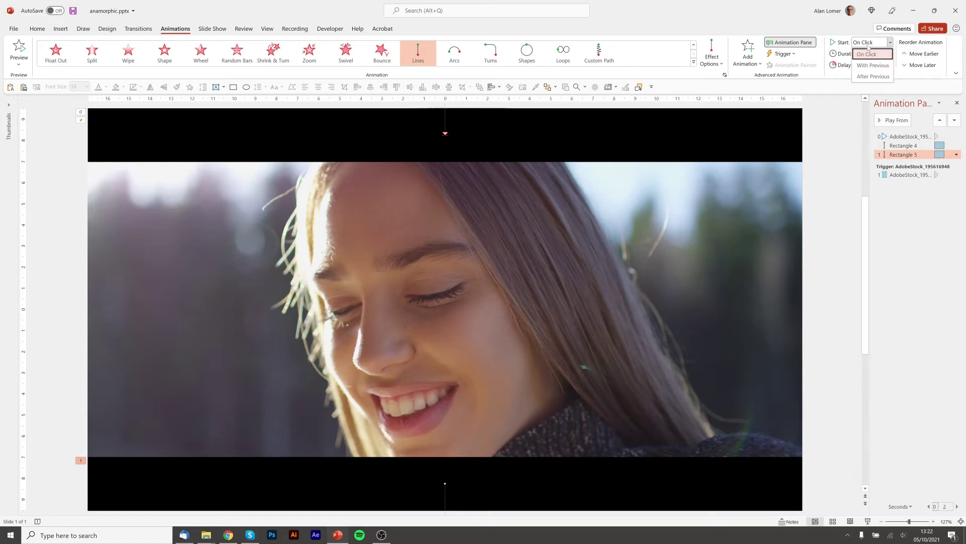
left_click(873, 65)
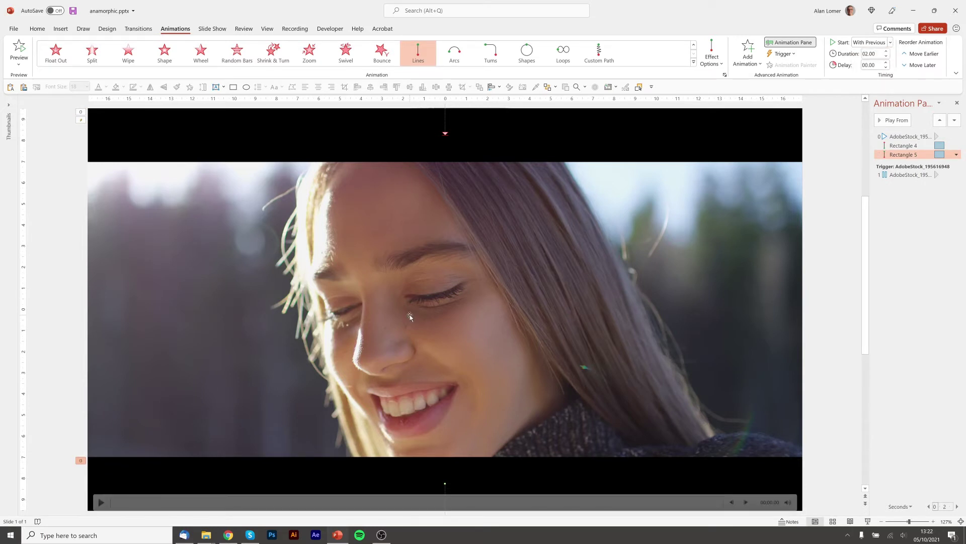
- Preview the slide show, then give Rectangle 4's motion a 2 sec smooth end
key("F5")
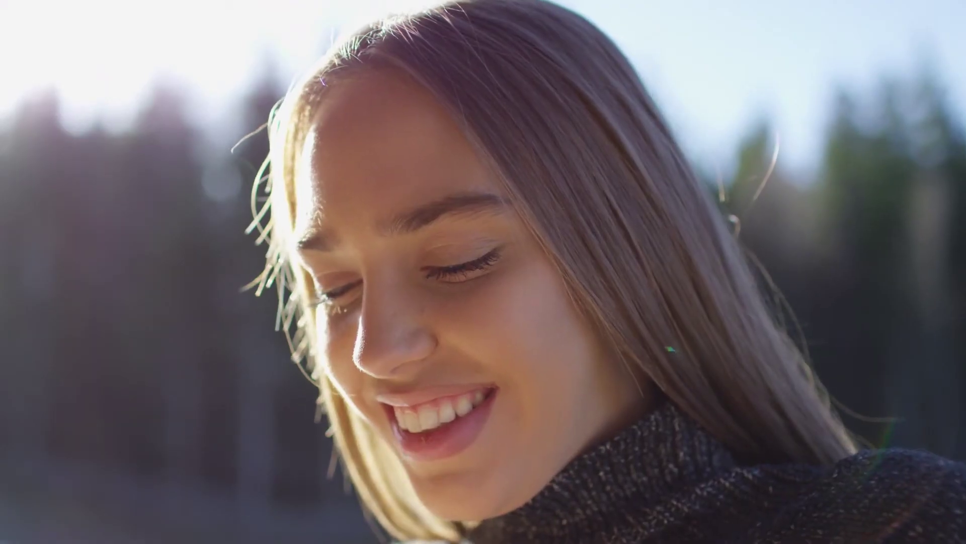
key("Escape")
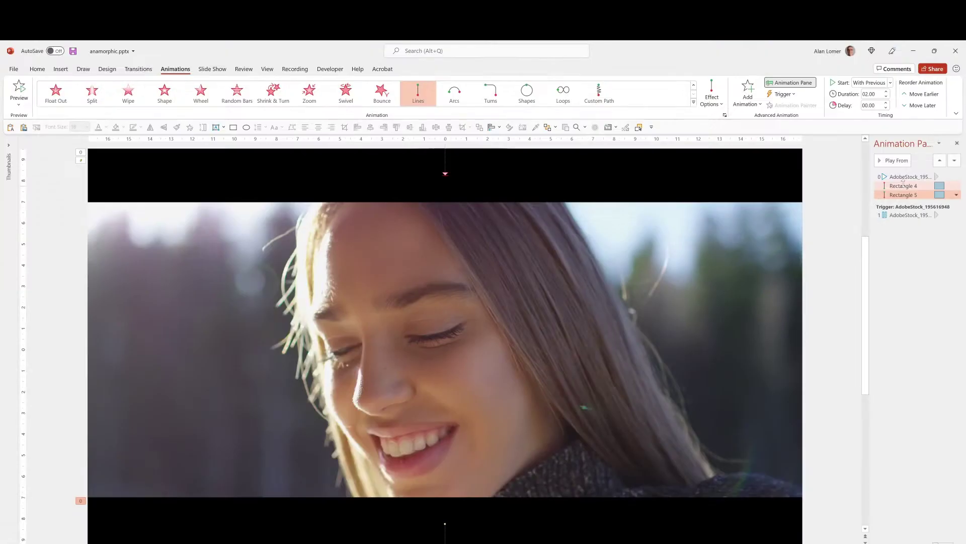
left_click(902, 145)
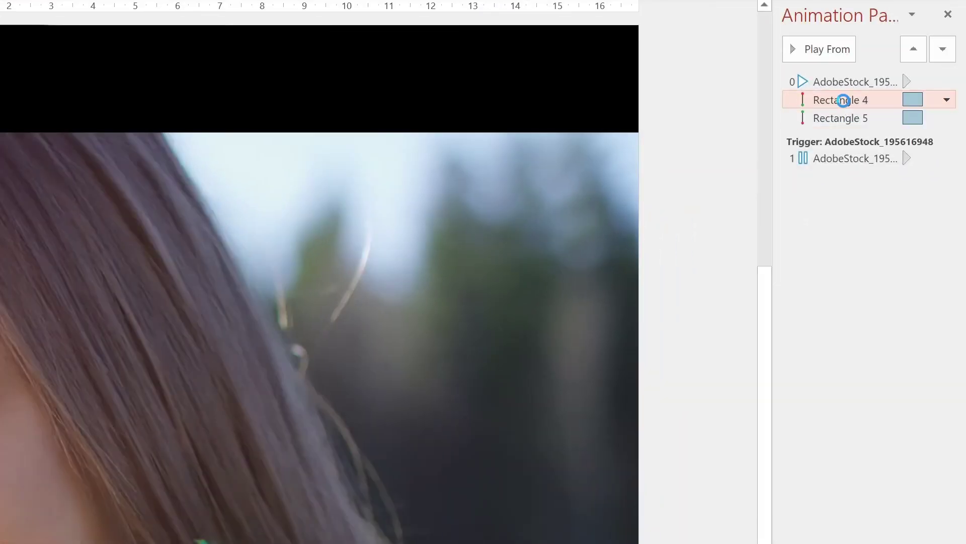
double_click(843, 100)
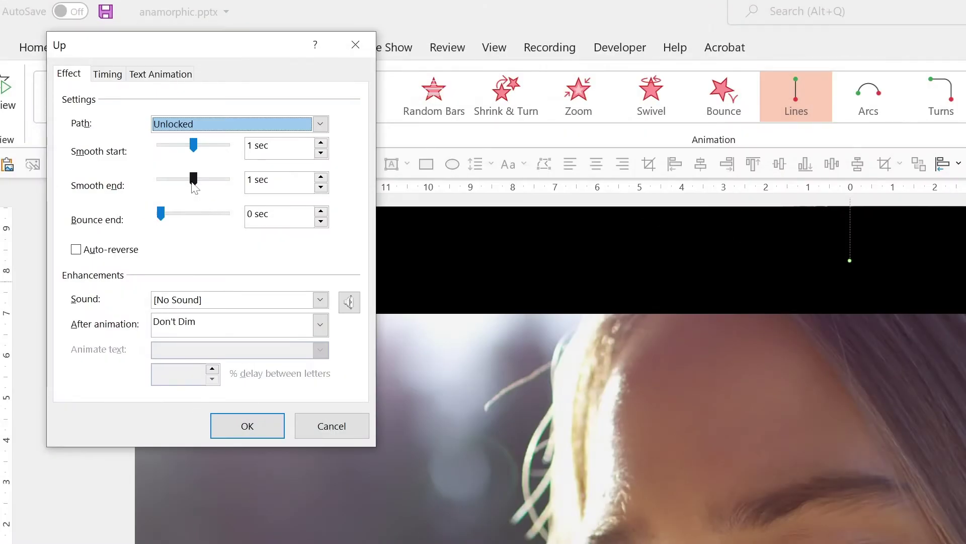
left_click_drag(194, 189, 246, 191)
left_click(255, 426)
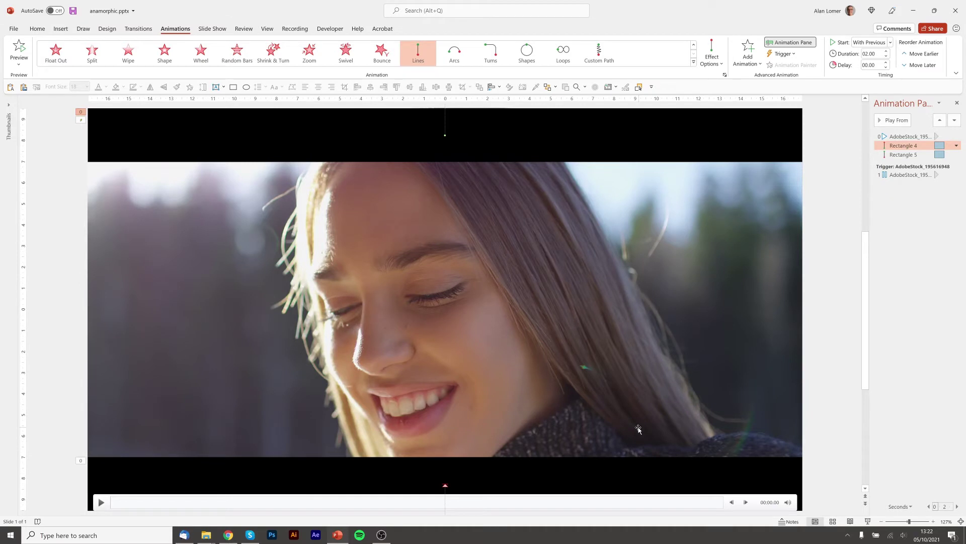
- Give Rectangle 5's motion a 2 sec smooth end and test it in a slide show
double_click(901, 154)
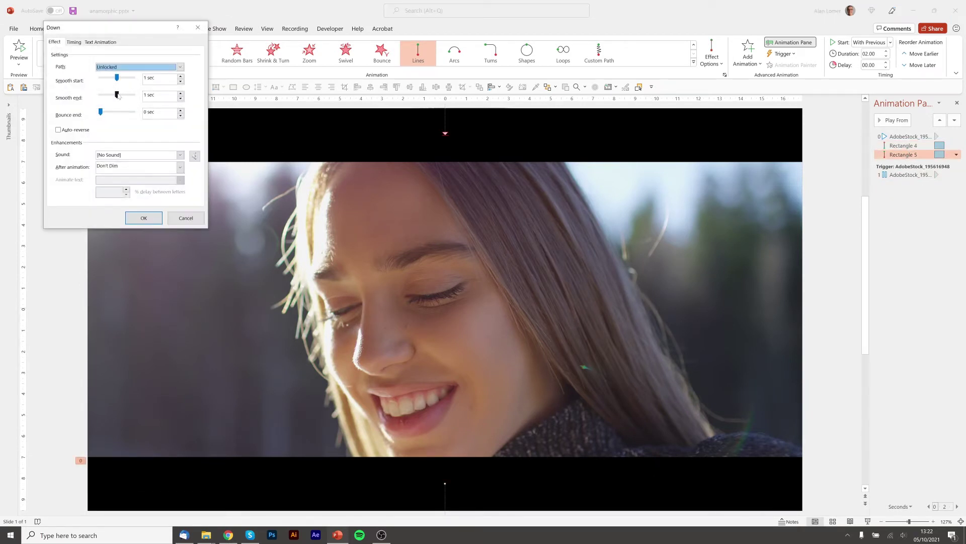
left_click_drag(121, 95, 133, 96)
left_click(144, 218)
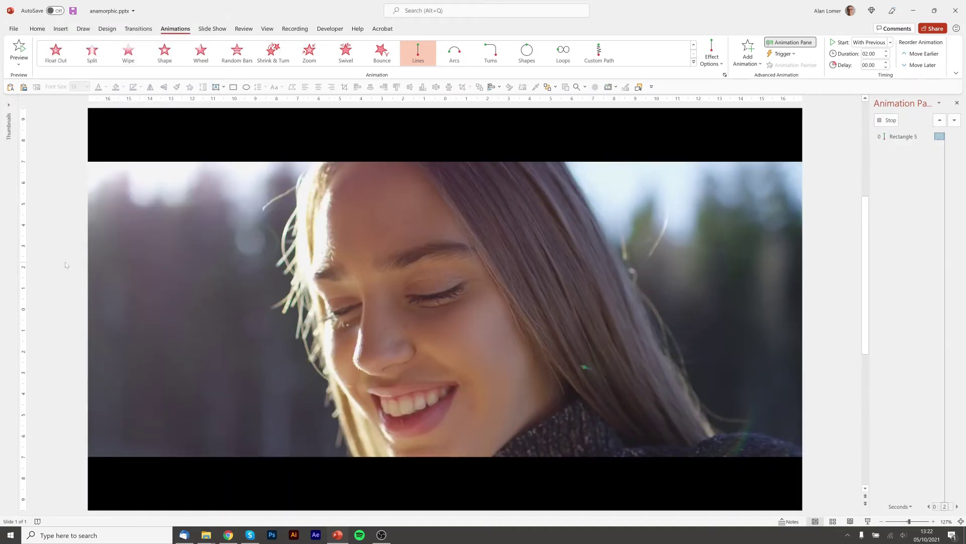
key("shift+F5")
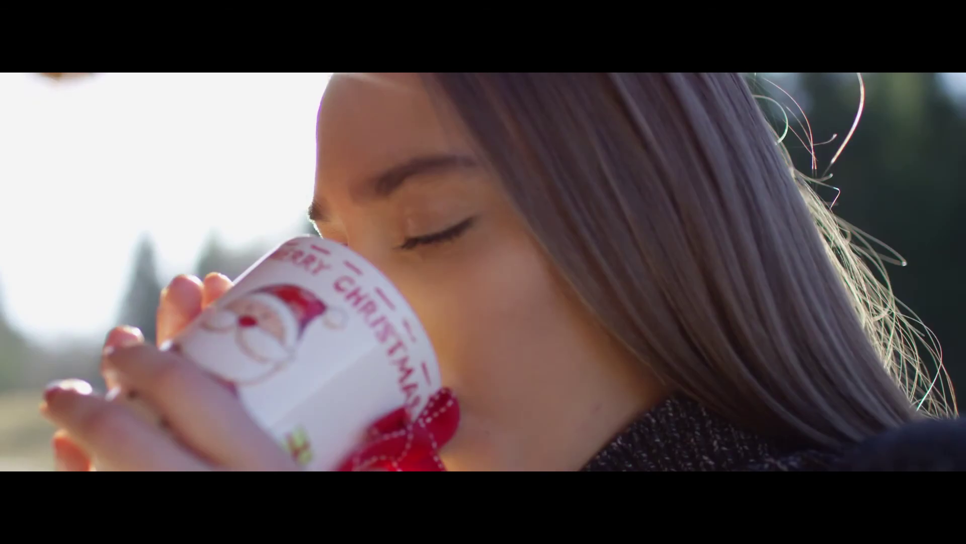
key("Escape")
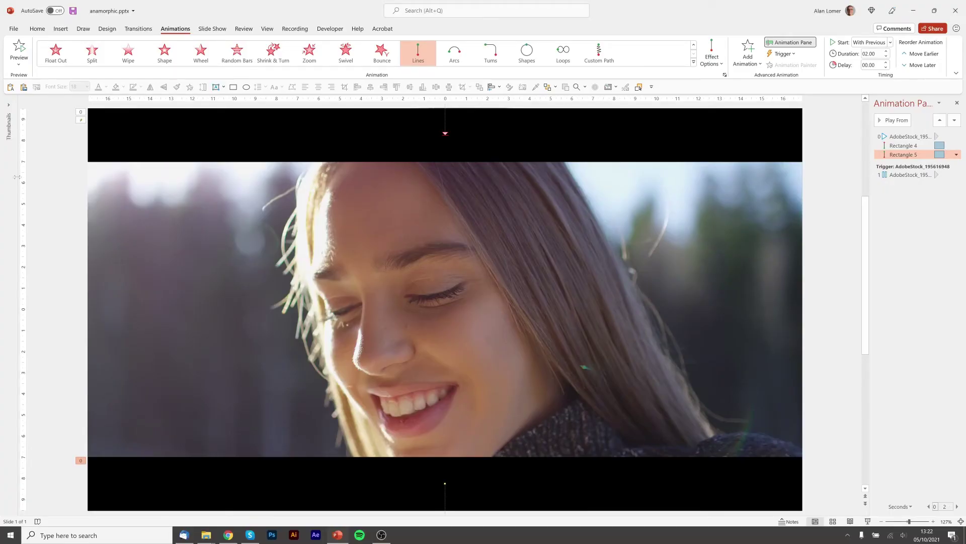
- Duplicate the slide, then remove both bar animations and the video from slide 2
left_click_drag(22, 177, 45, 177)
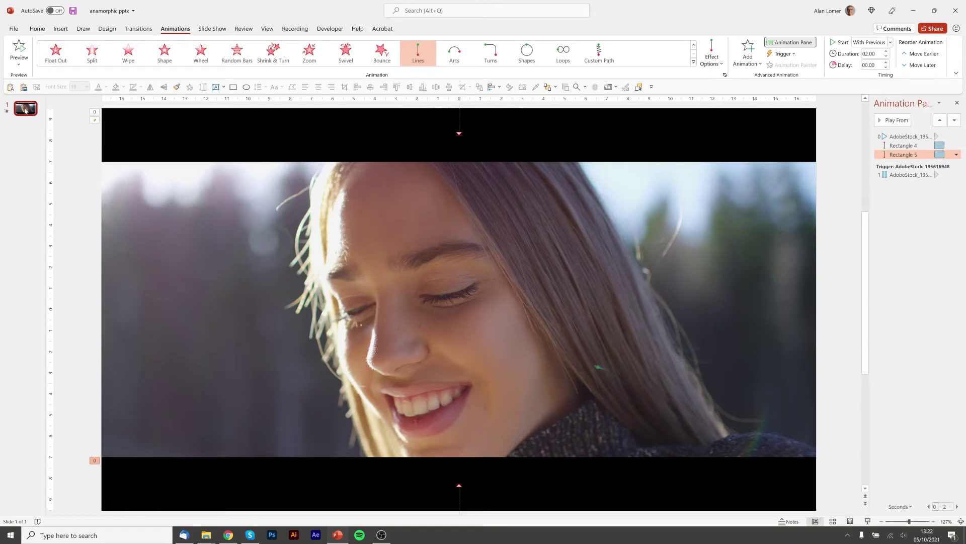
key("ctrl+d")
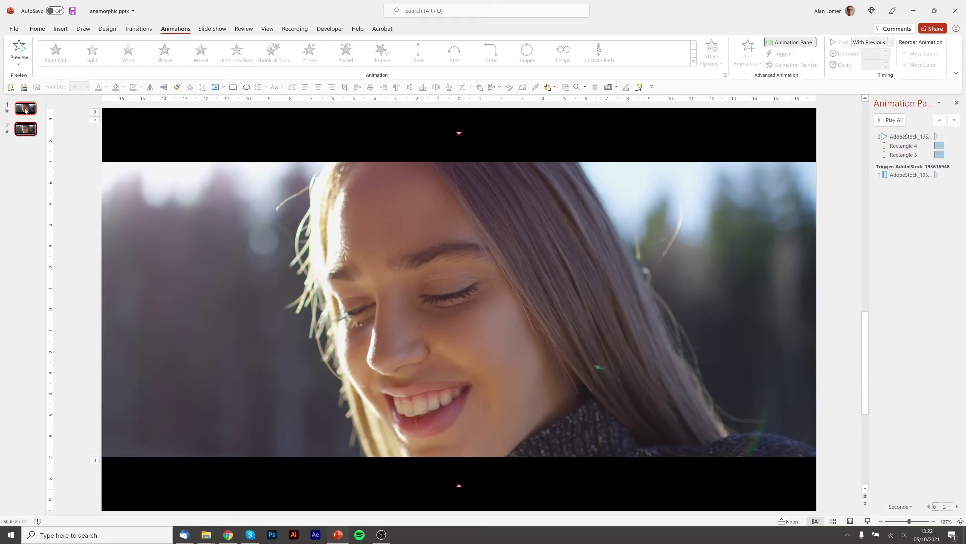
left_click(902, 146)
left_click(902, 154, "shift")
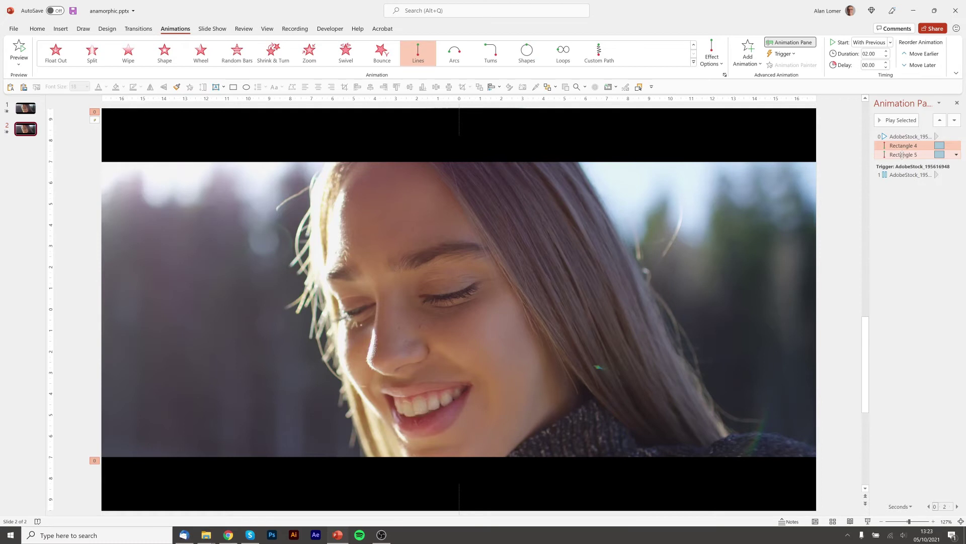
key("Delete")
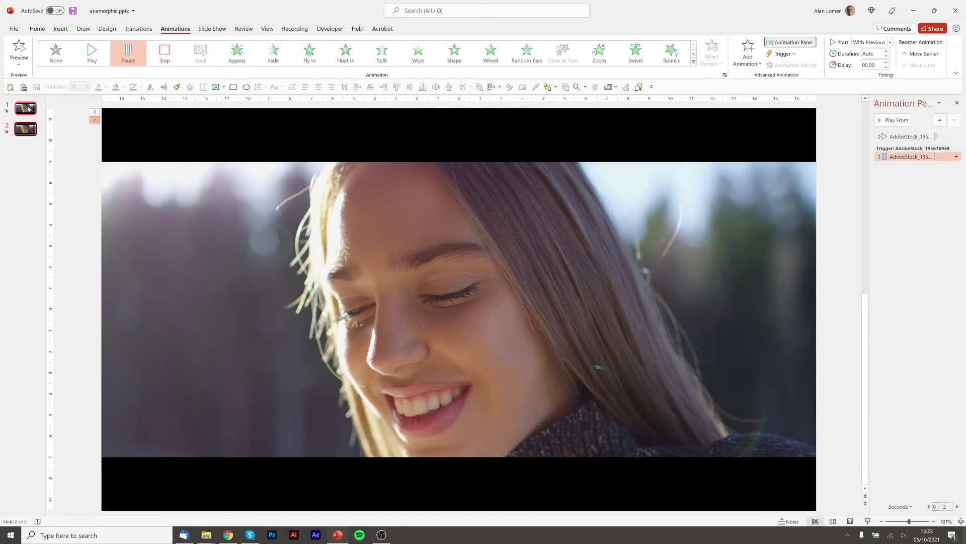
left_click(361, 216)
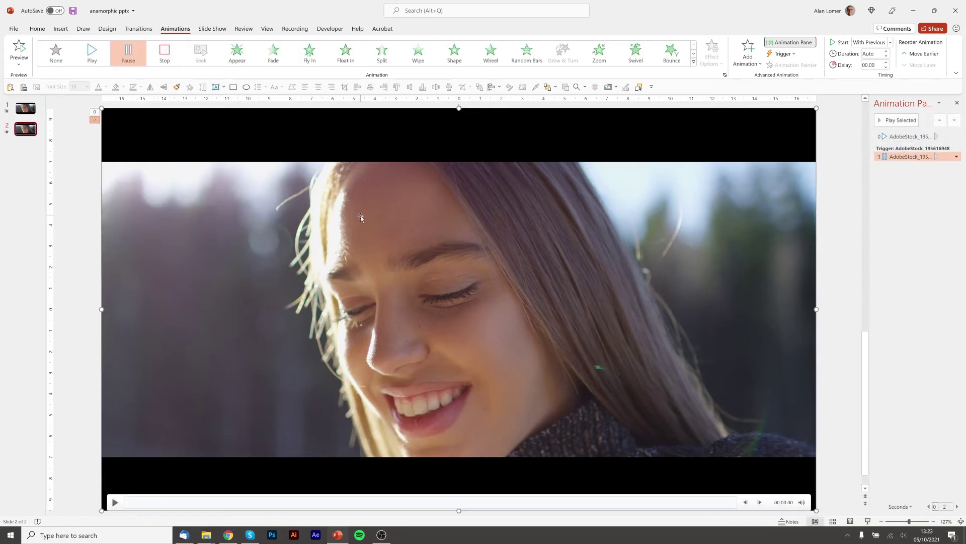
key("Delete")
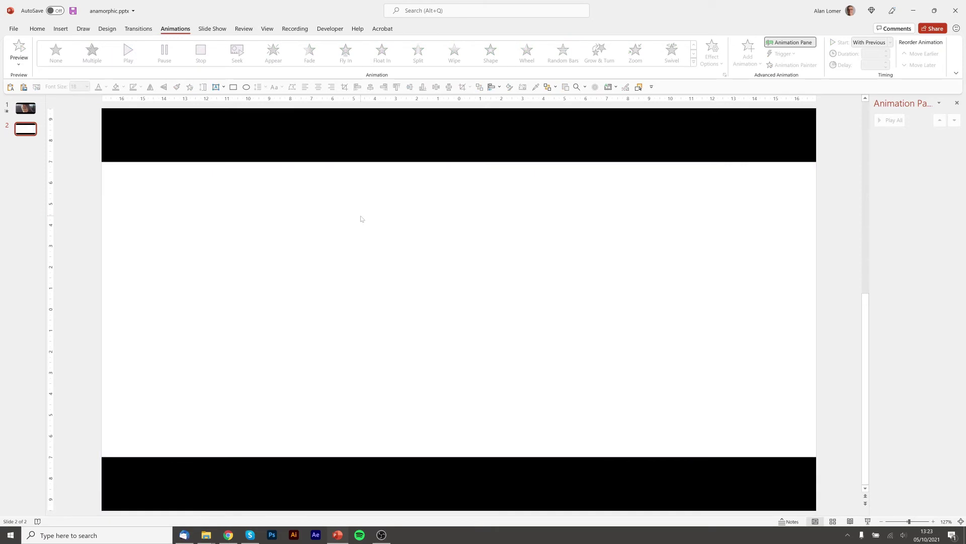
- Insert the coffee-bean video from this device and stretch it to fill slide 2
left_click(60, 28)
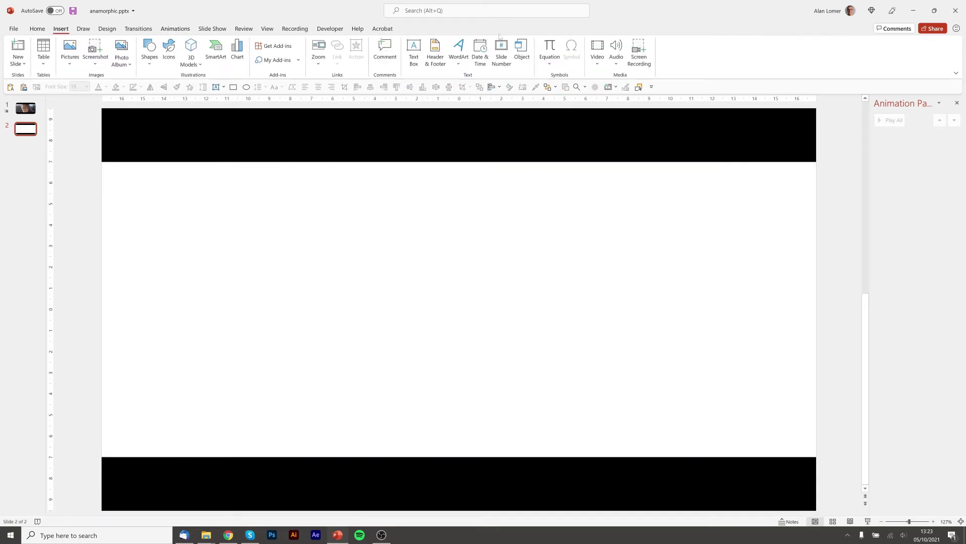
left_click(600, 64)
left_click(619, 92)
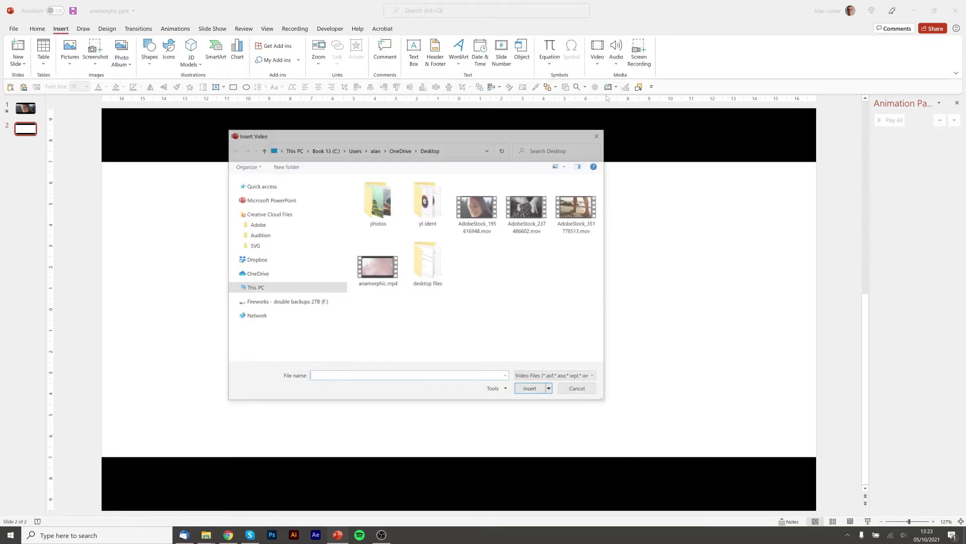
double_click(532, 210)
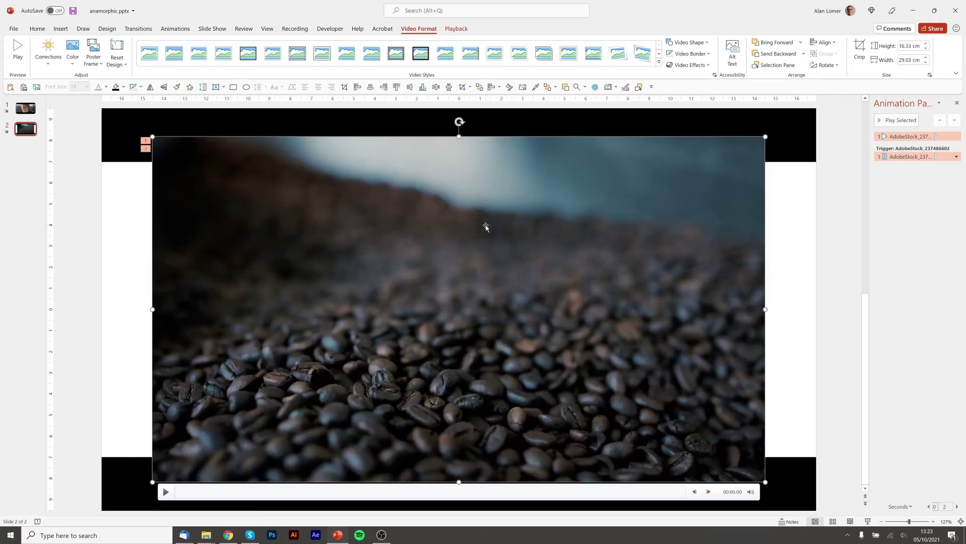
left_click_drag(485, 227, 435, 197)
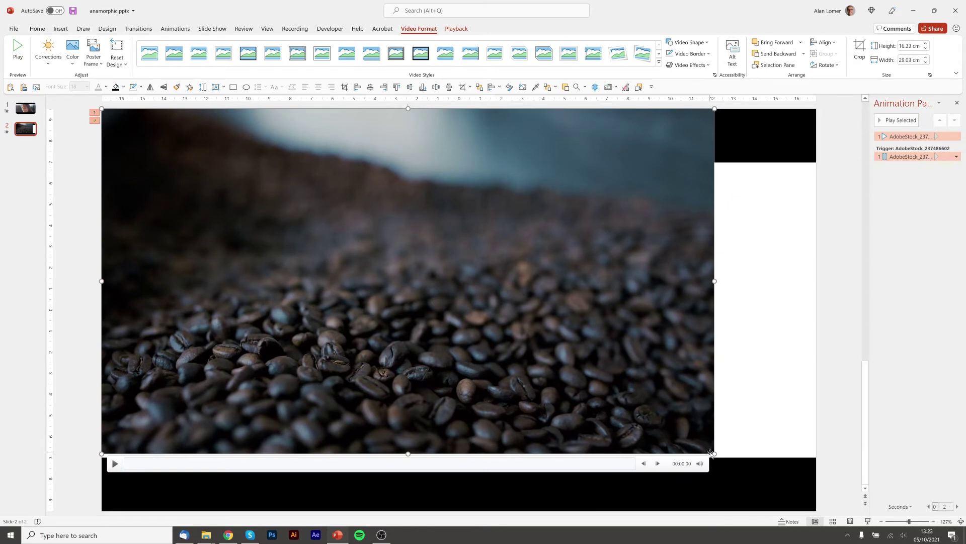
left_click_drag(713, 453, 755, 475)
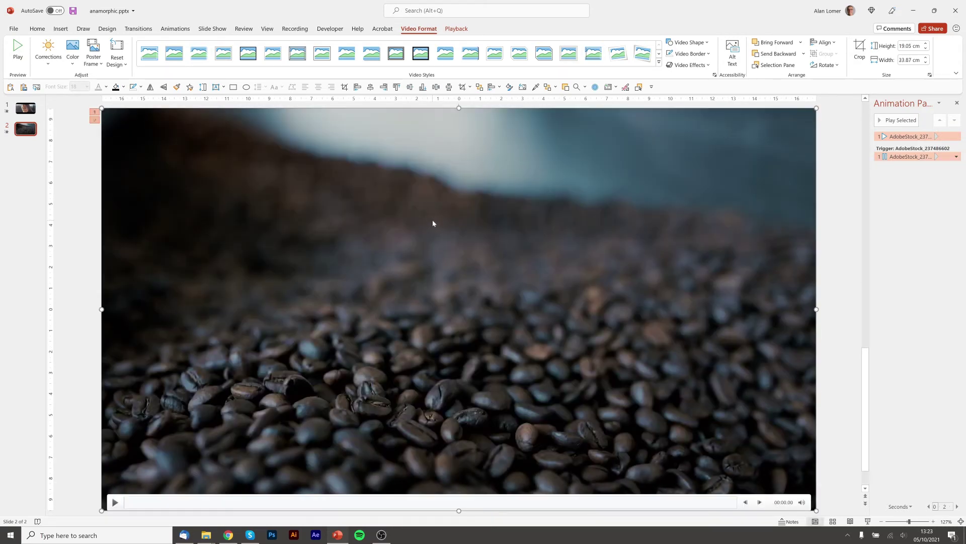
- Send the coffee-bean video behind the black bars and return to slide 1
right_click(432, 220)
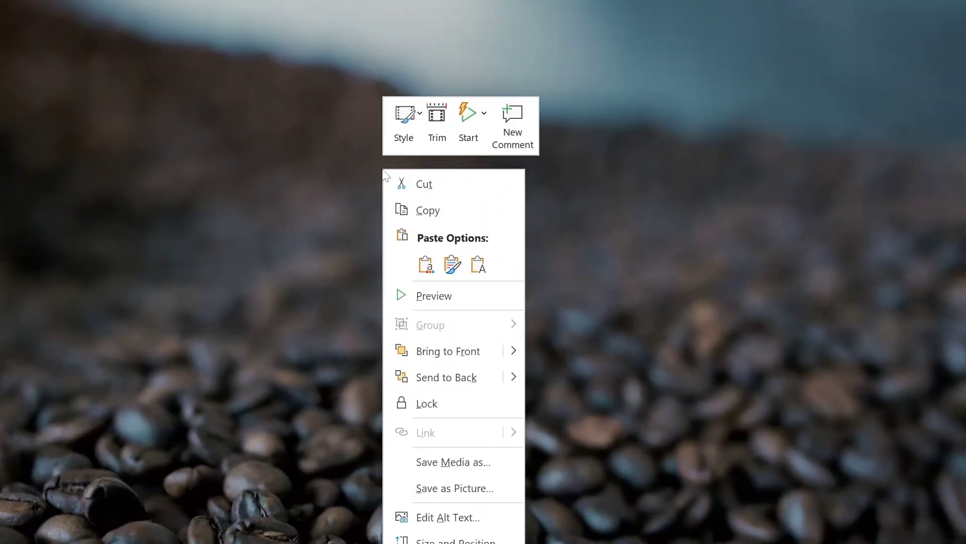
left_click(443, 377)
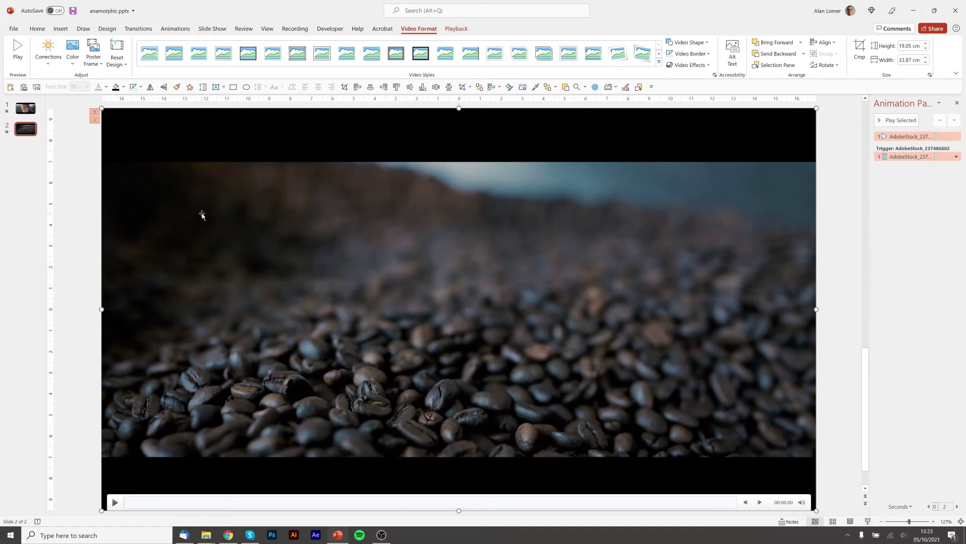
left_click(29, 109)
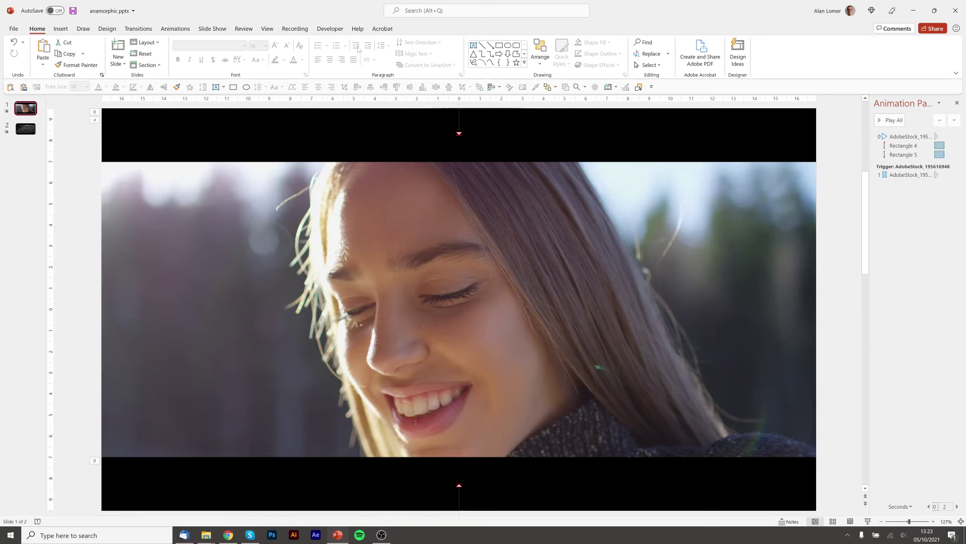
- Trim slide 1's video so it ends at 00:04.705
right_click(320, 190)
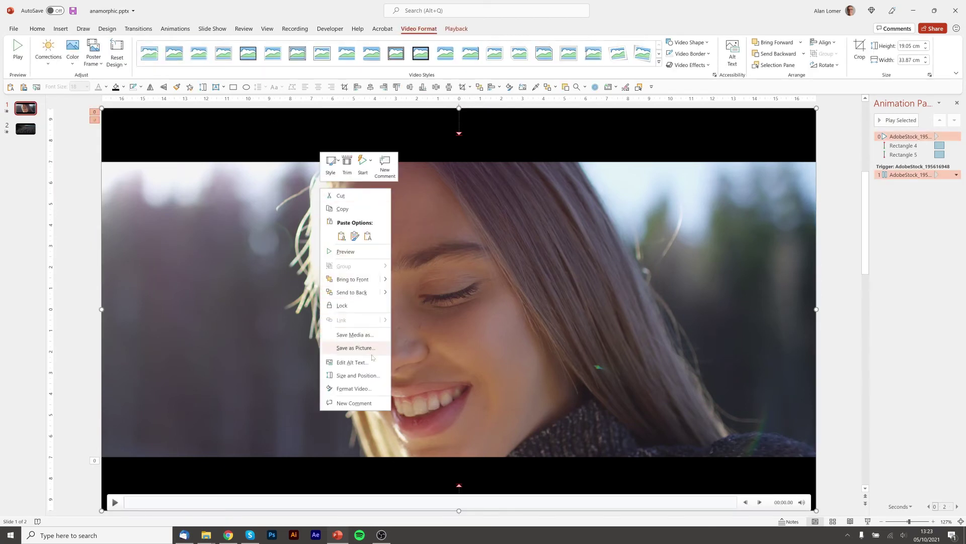
left_click(372, 390)
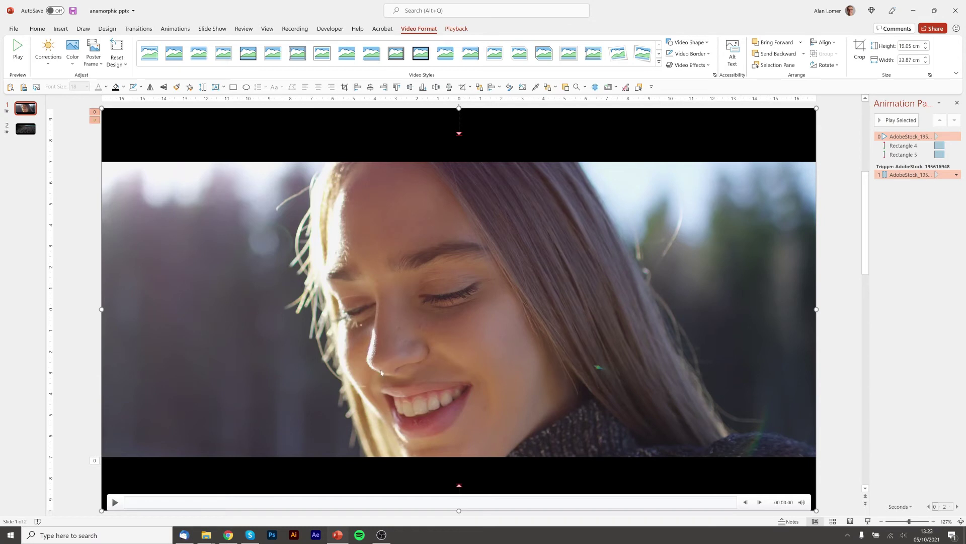
left_click(456, 30)
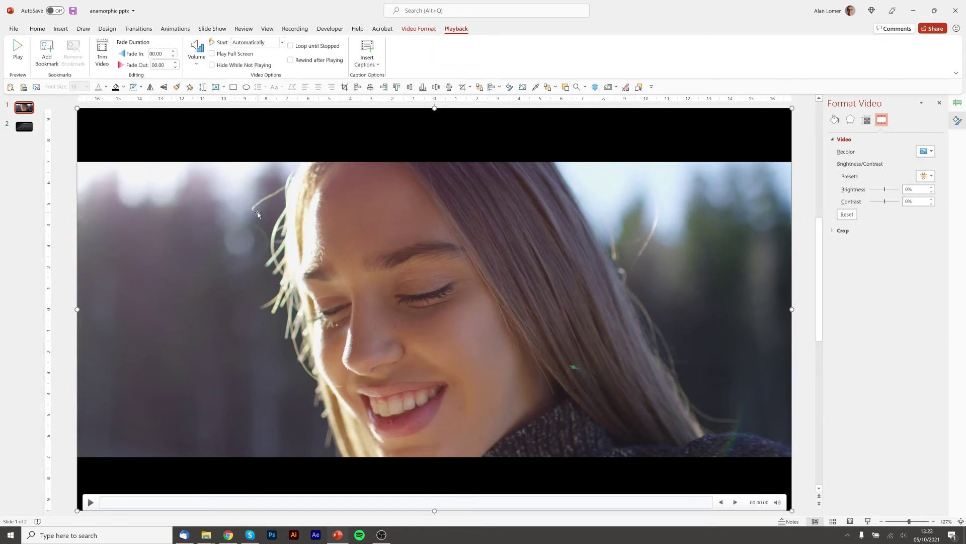
left_click(100, 59)
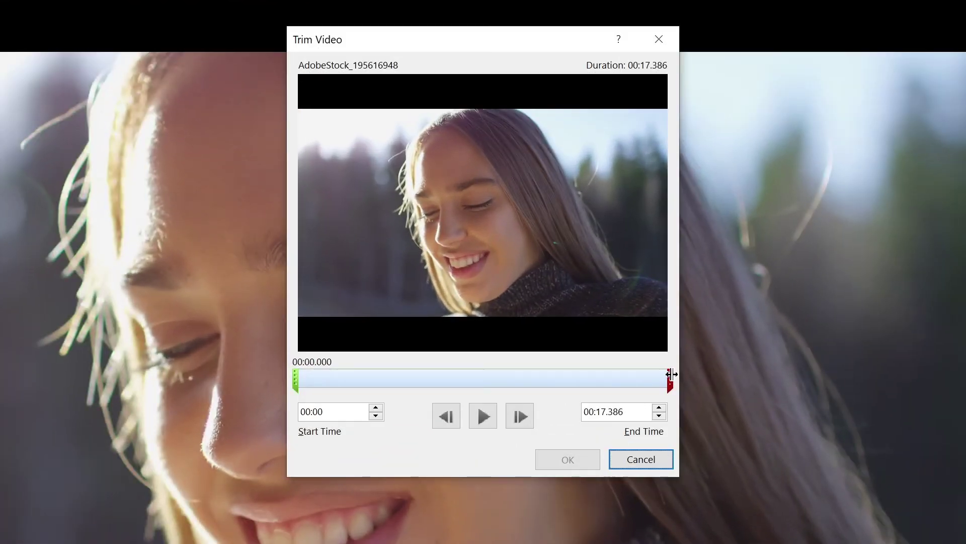
left_click_drag(576, 326, 475, 324)
left_click_drag(467, 375, 403, 376)
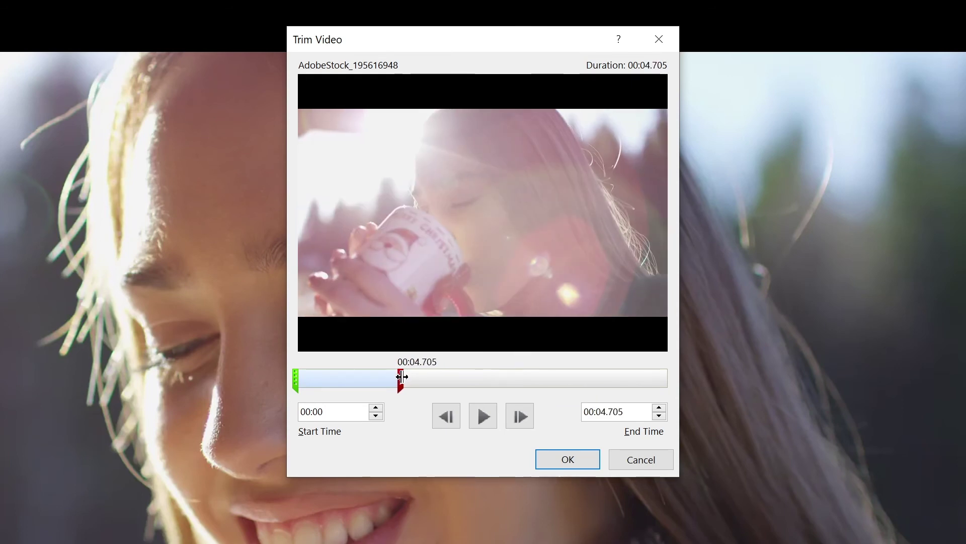
left_click(568, 459)
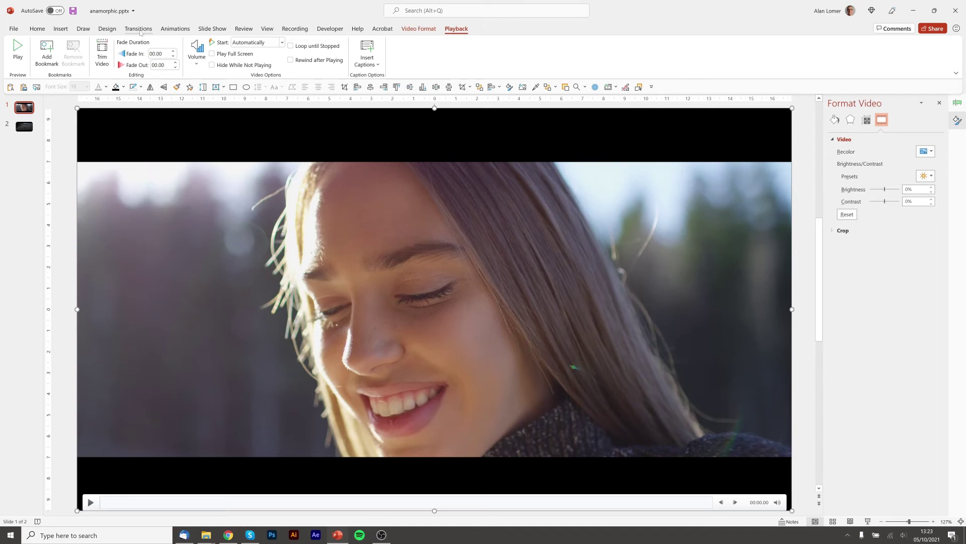
left_click(139, 29)
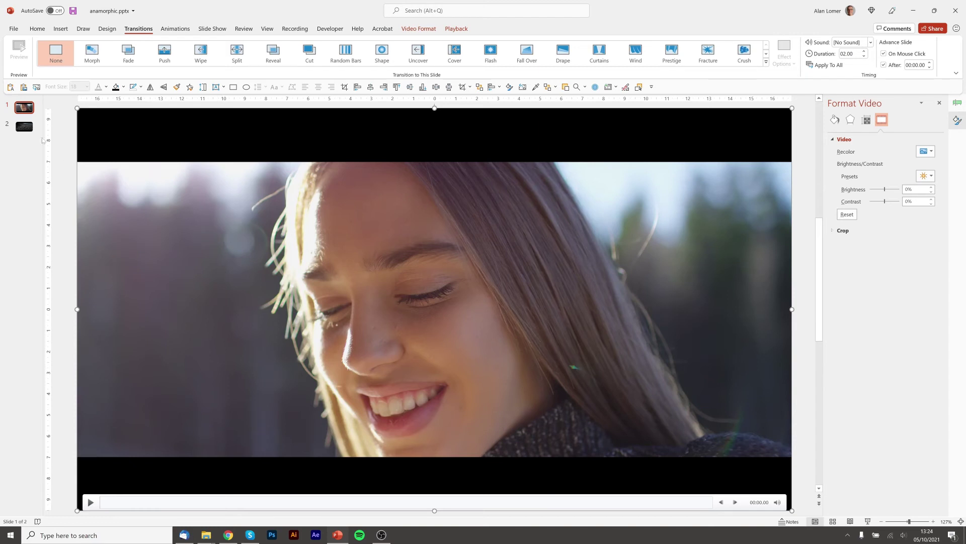
- Preview the deck as a slideshow from slide 1, then exit back to editing
left_click(31, 109)
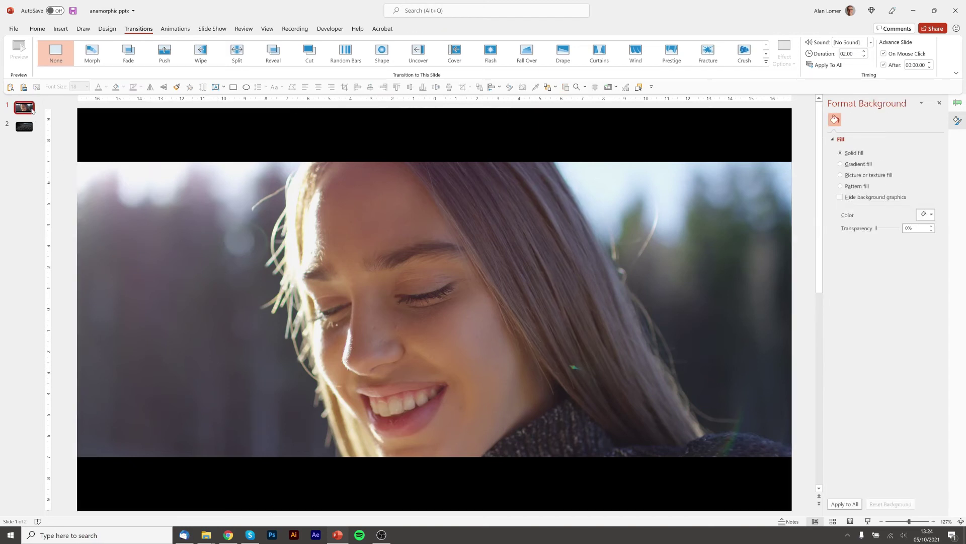
key("F5")
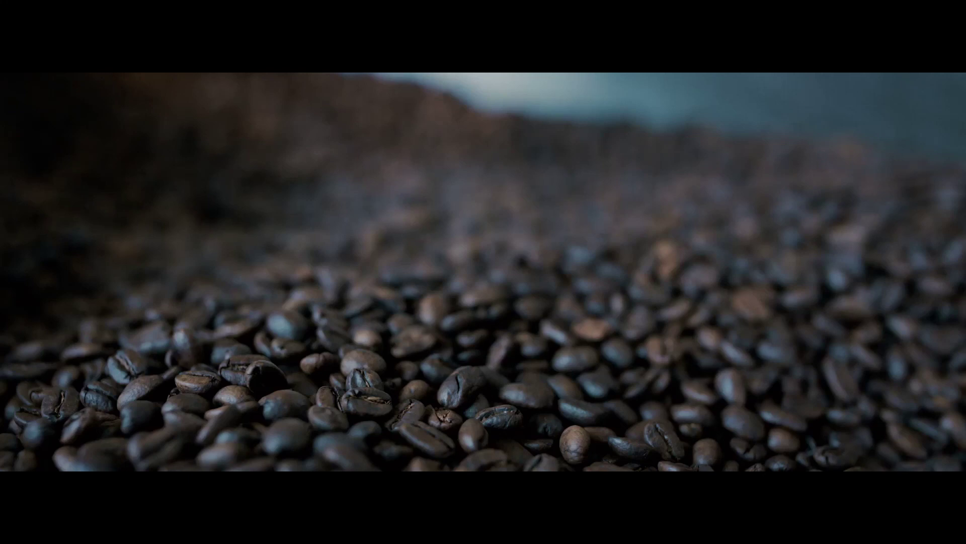
key("Escape")
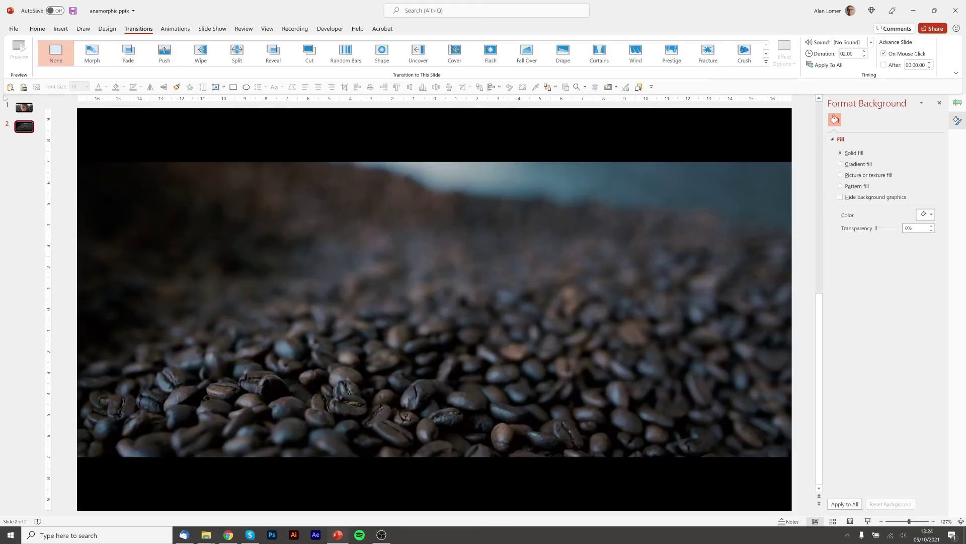
- Set slide 2's coffee-bean video animation to start With Previous
left_click(369, 274)
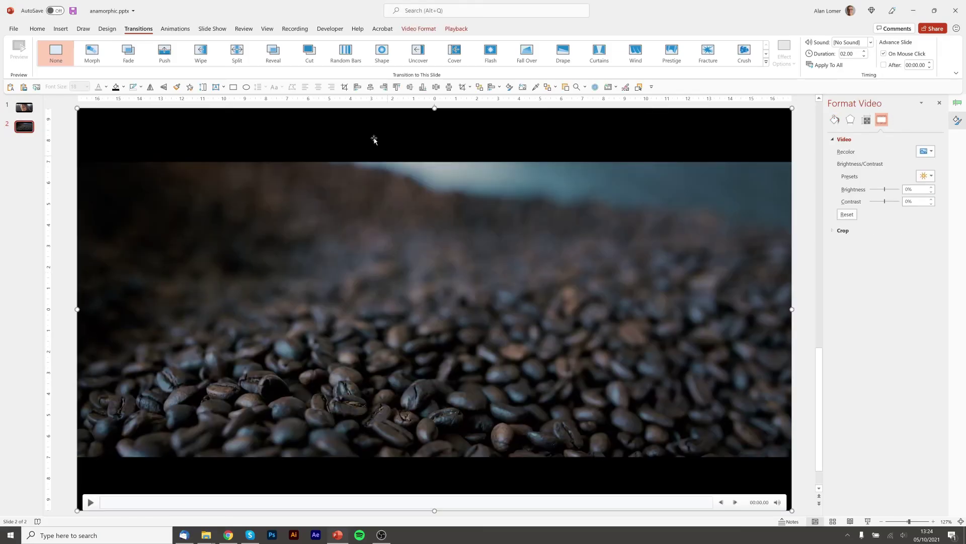
left_click(453, 30)
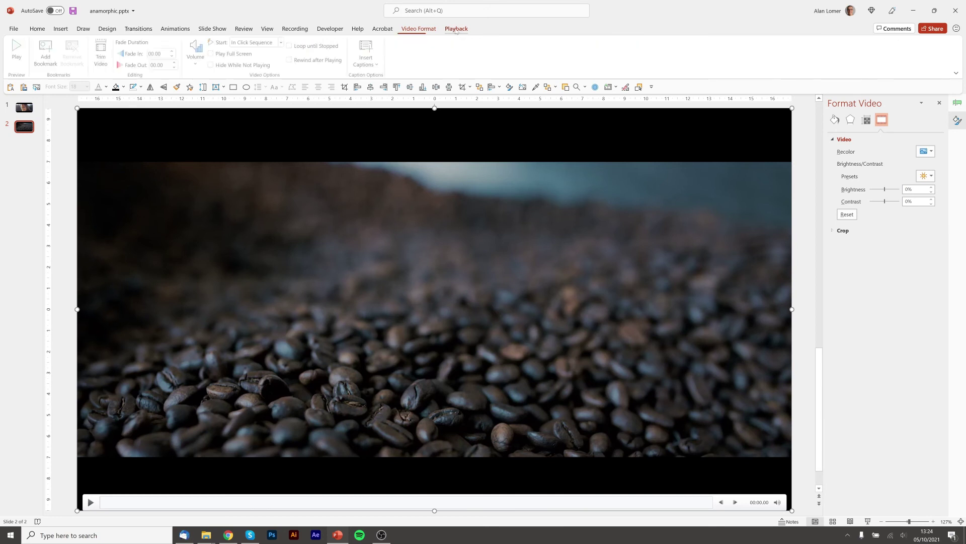
left_click(175, 29)
left_click(791, 42)
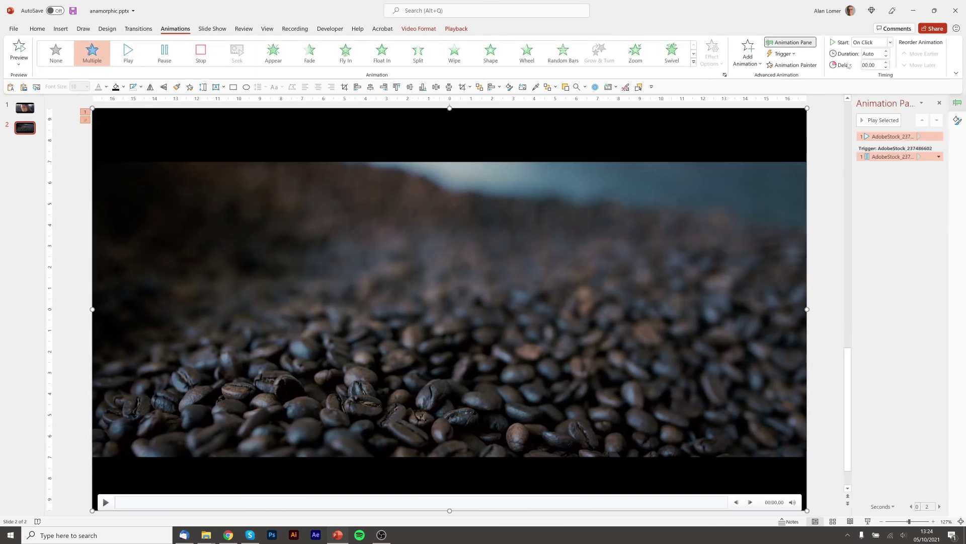
left_click(889, 42)
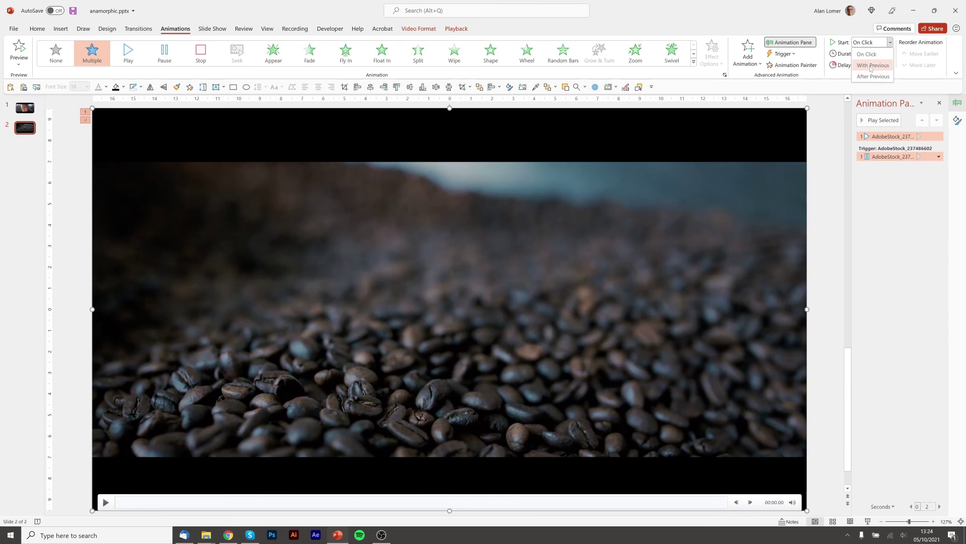
left_click(872, 65)
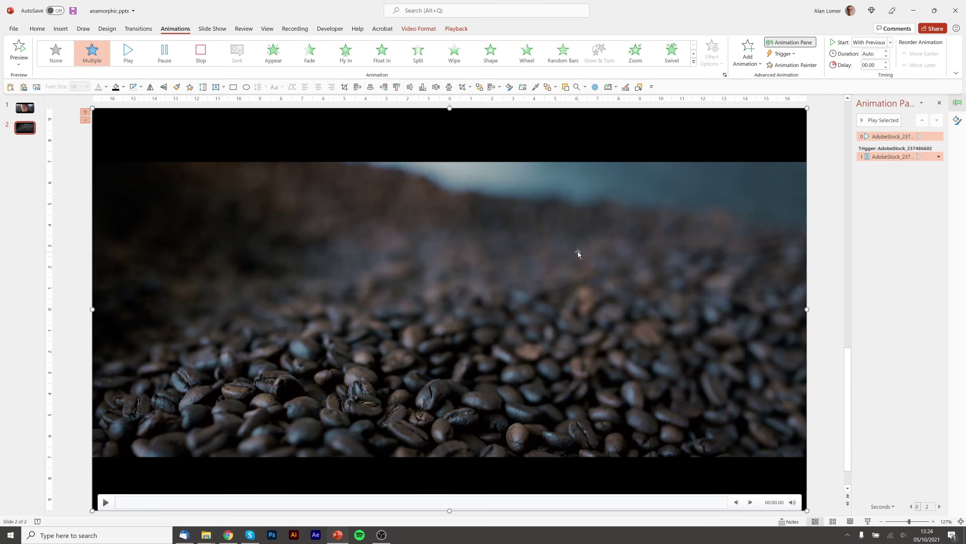
- Run the slideshow from slide 2 to check the video plays automatically
key("shift+F5")
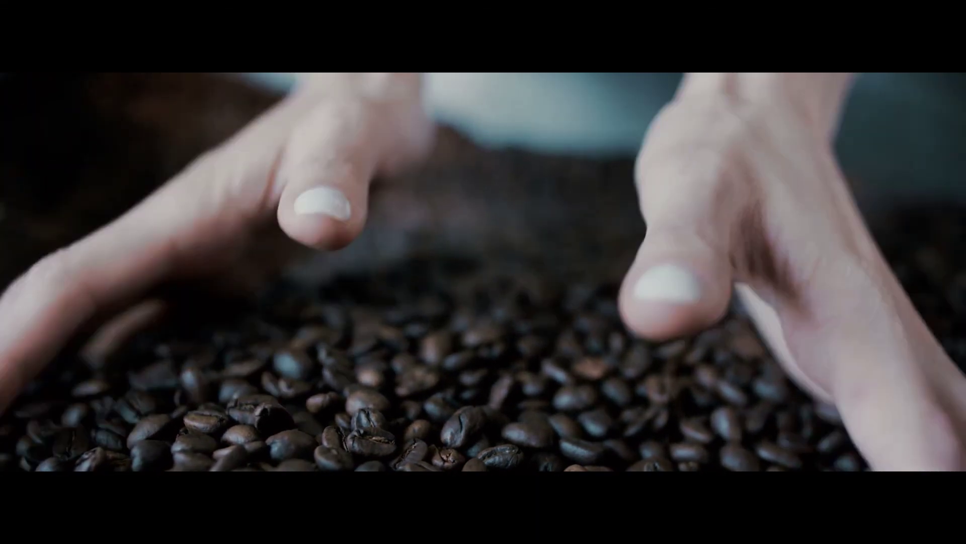
key("Escape")
key("shift+F5")
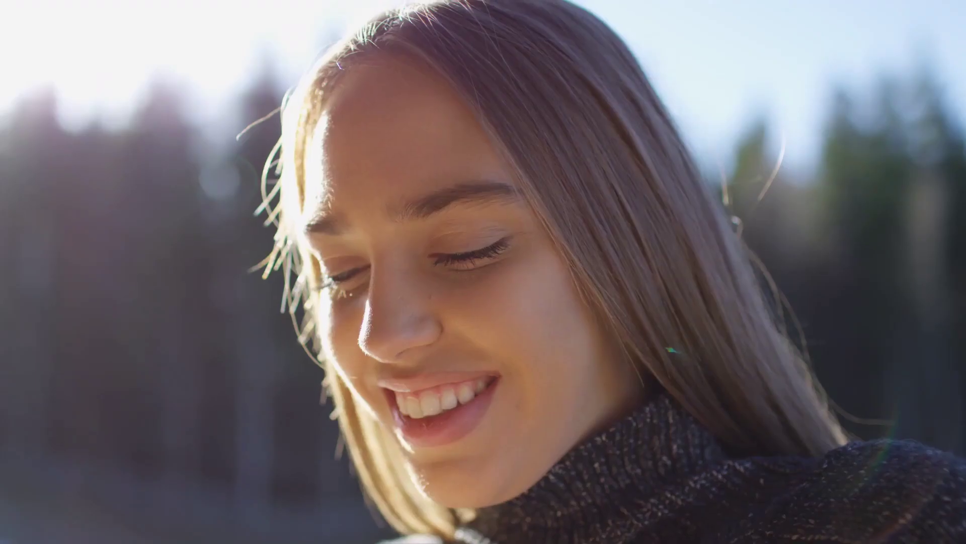